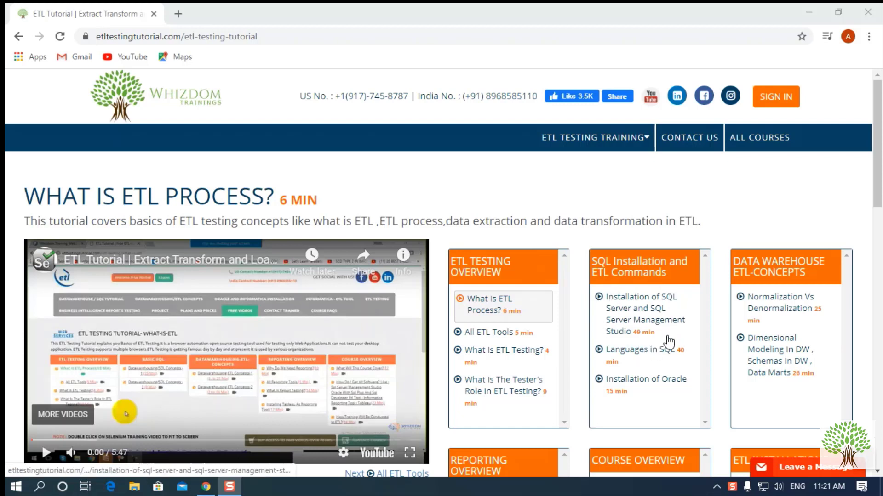
- Scroll through the page and place the caret in the comment box
{"action": "mouse_move", "coordinate": [597, 153]}
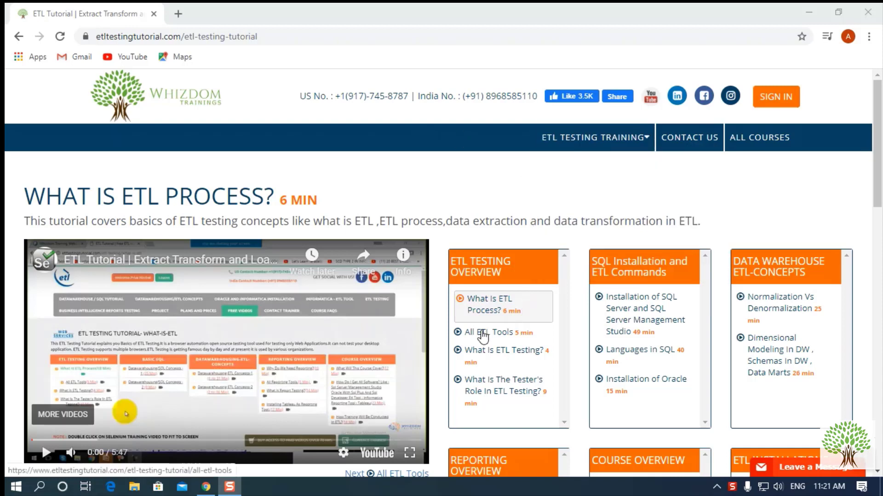
{"action": "scroll", "coordinate": [482, 336], "scroll_direction": "down", "scroll_amount": 7}
{"action": "scroll", "coordinate": [257, 354], "scroll_direction": "down", "scroll_amount": 7}
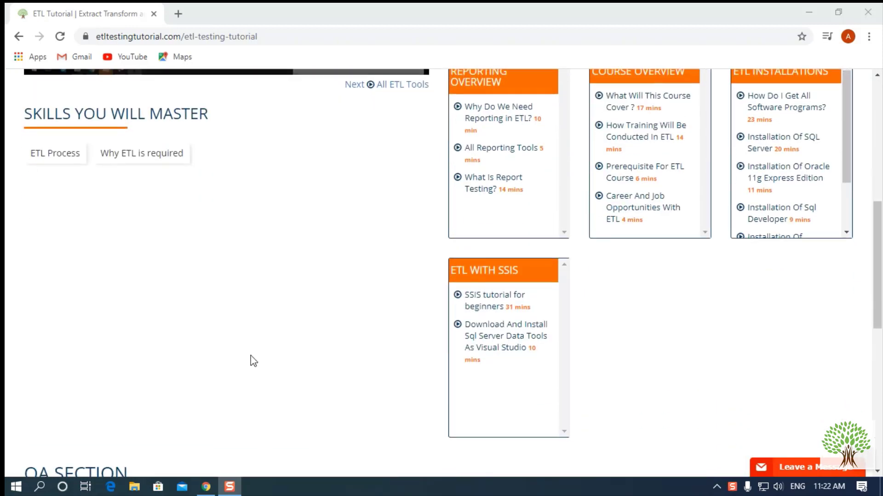
{"action": "left_click", "coordinate": [74, 304]}
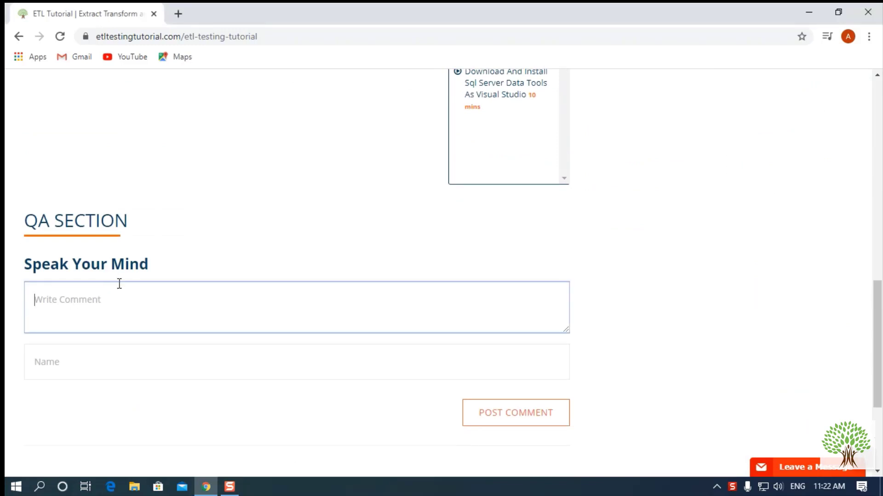
{"action": "scroll", "coordinate": [196, 266], "scroll_direction": "up", "scroll_amount": 4}
{"action": "scroll", "coordinate": [197, 266], "scroll_direction": "up", "scroll_amount": 10}
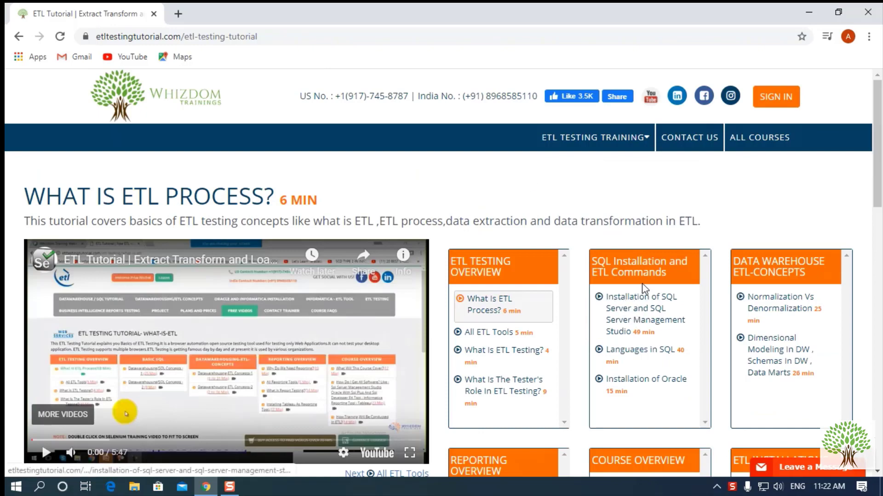
- Search Google for 'download sql server' from a new tab
{"action": "left_click", "coordinate": [178, 14]}
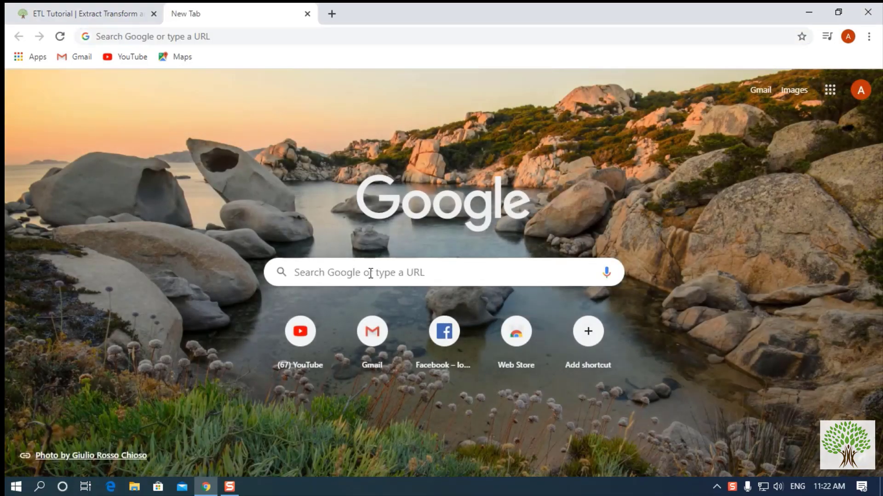
{"action": "left_click", "coordinate": [371, 273]}
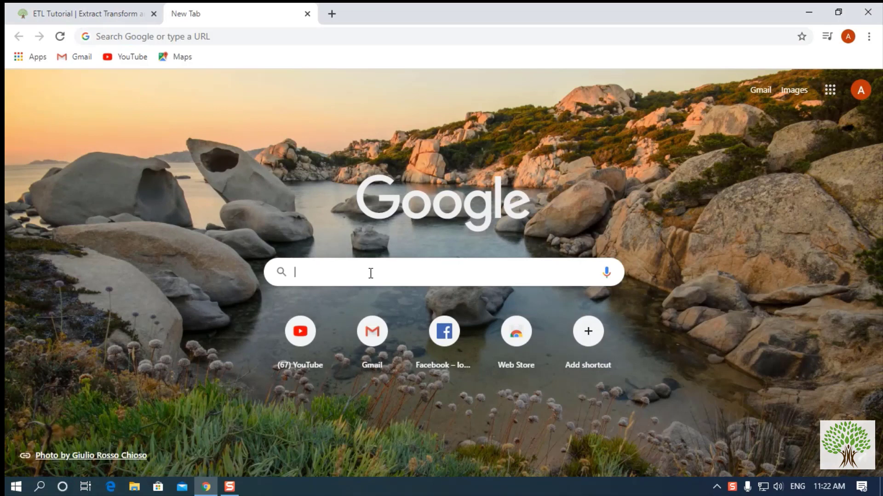
{"action": "type", "text": "download"}
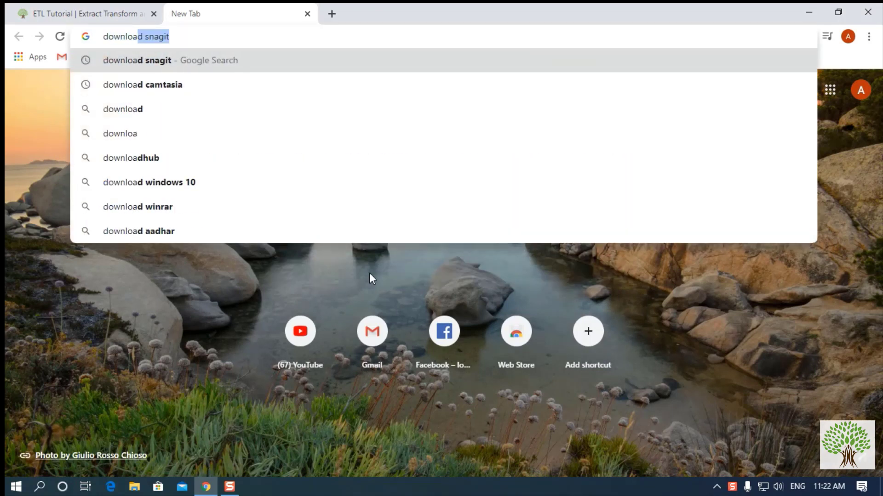
{"action": "type", "text": " sql "}
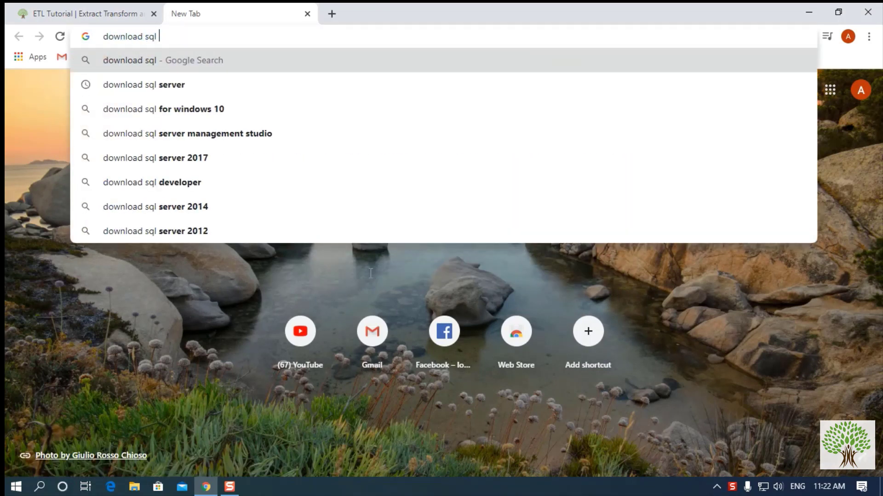
{"action": "type", "text": "server"}
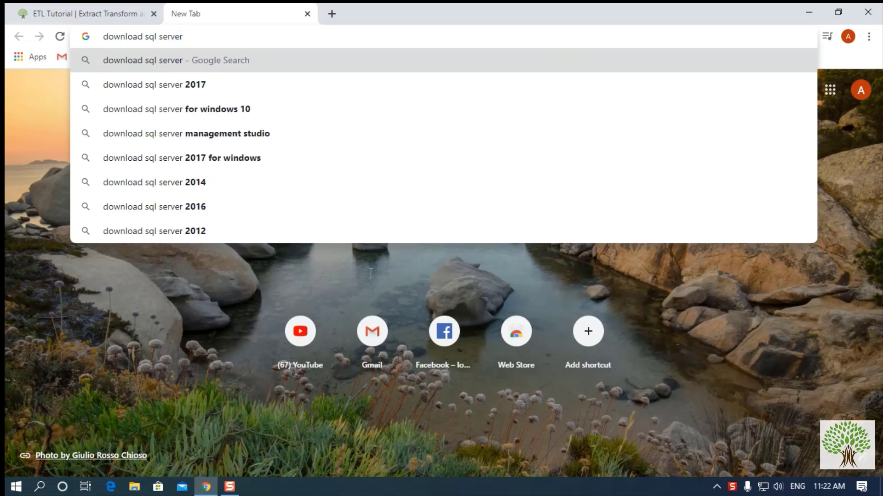
{"action": "key", "text": "Return"}
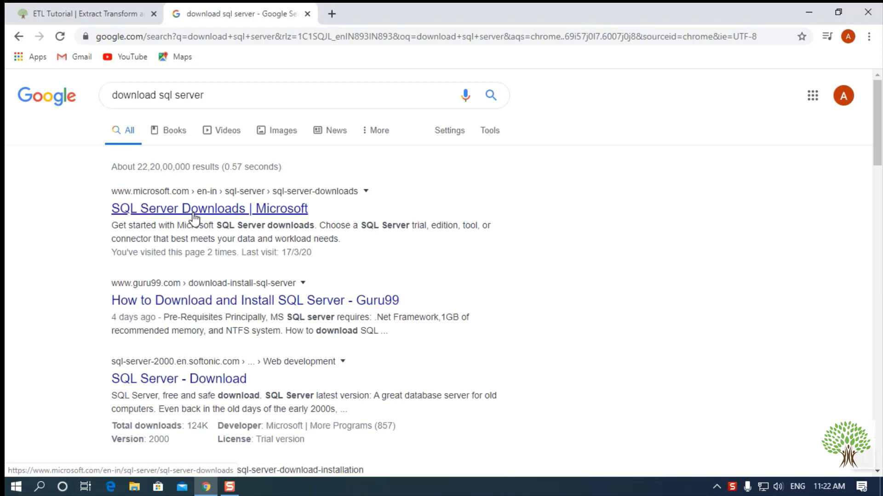
- Open Microsoft's SQL Server Downloads result in a new tab and switch to it
{"action": "right_click", "coordinate": [254, 212]}
{"action": "left_click", "coordinate": [266, 222]}
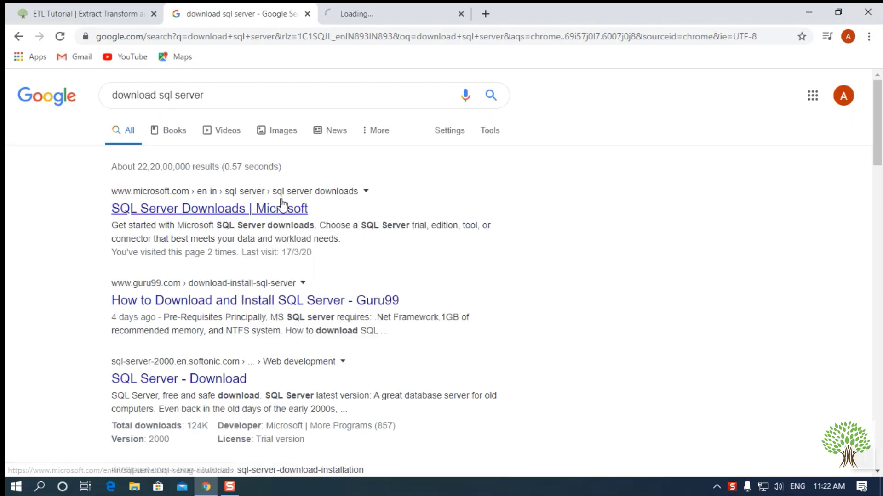
{"action": "left_click", "coordinate": [360, 16]}
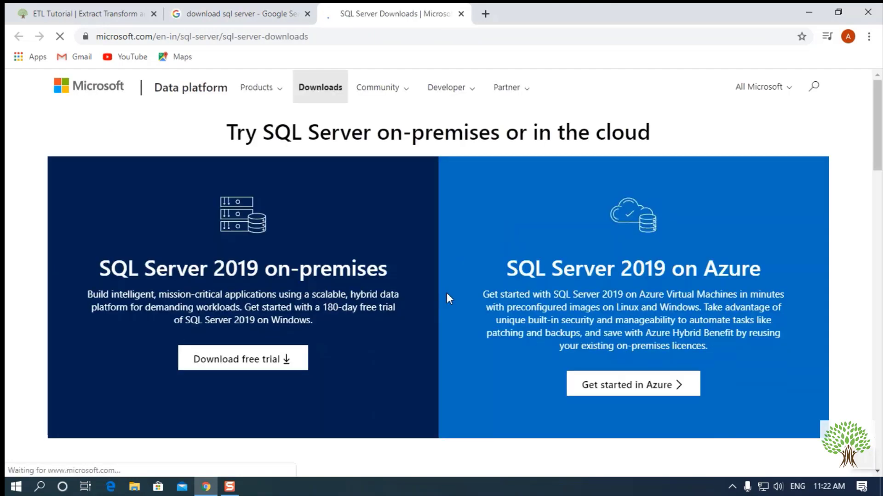
- Download the free SQL Server 2019 Express edition and run SQL2019-SSEI-Expr.exe
{"action": "scroll", "coordinate": [412, 324], "scroll_direction": "down", "scroll_amount": 8}
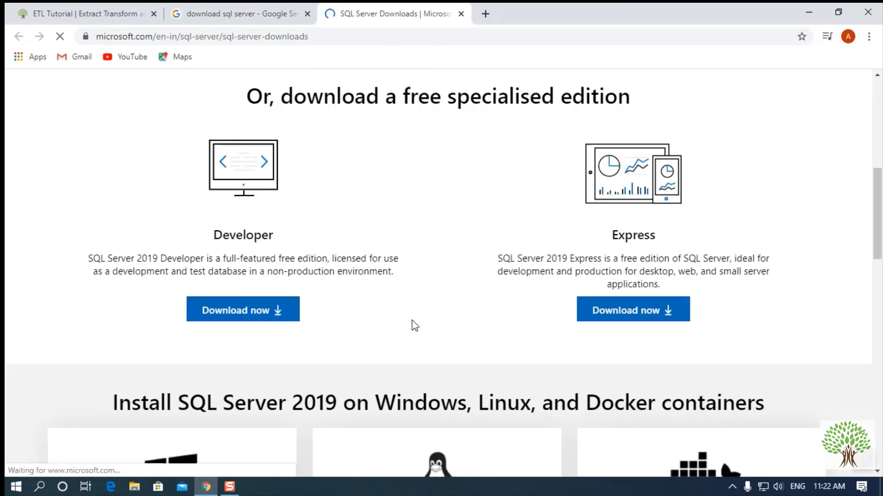
{"action": "scroll", "coordinate": [414, 325], "scroll_direction": "down", "scroll_amount": 1}
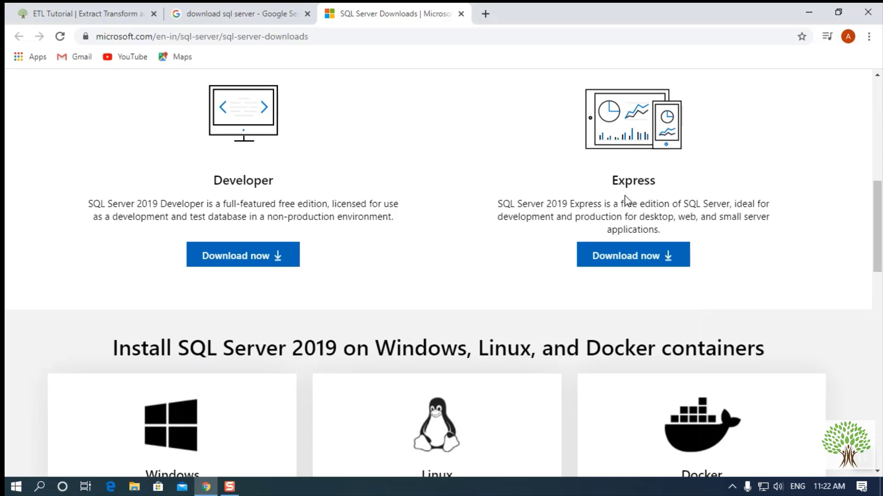
{"action": "left_click", "coordinate": [633, 266]}
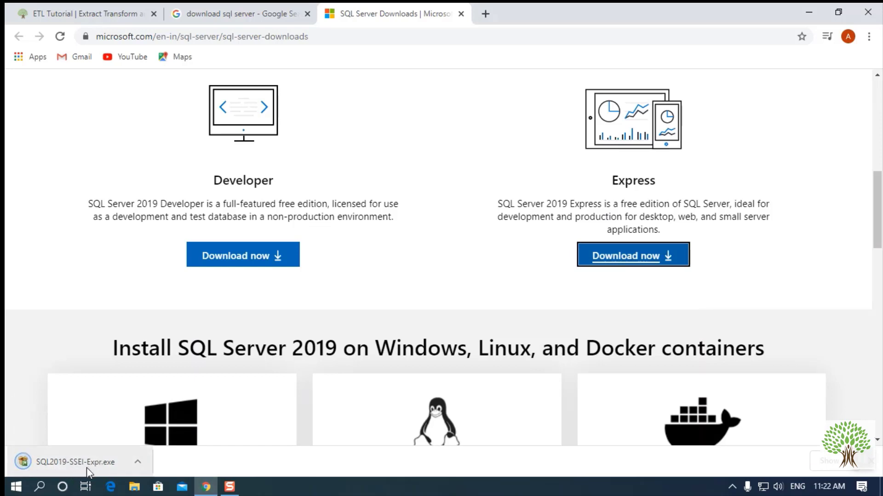
{"action": "left_click", "coordinate": [61, 468]}
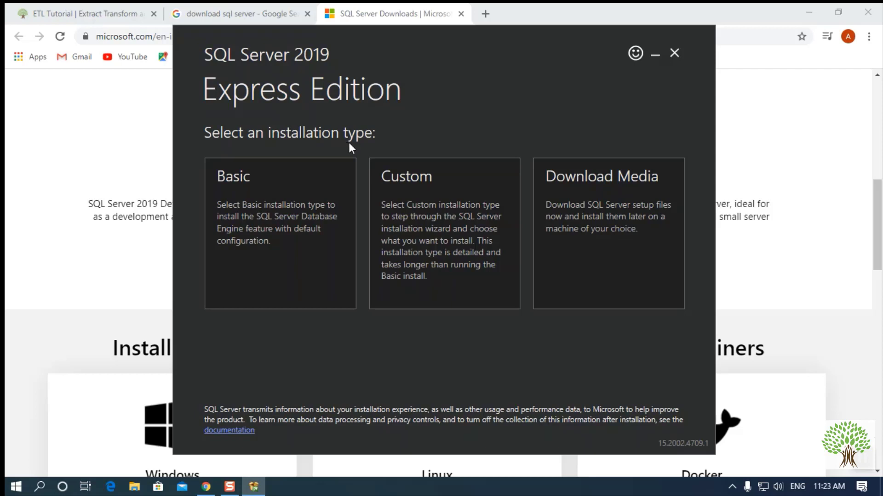
- Choose a Custom installation with media location C:\SQL2019 and start the package download
{"action": "left_click", "coordinate": [432, 257]}
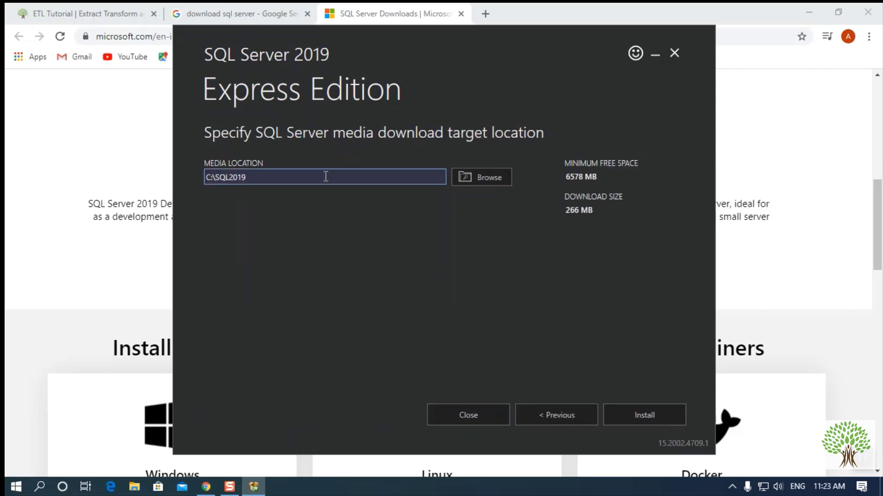
{"action": "left_click_drag", "start_coordinate": [325, 176], "coordinate": [211, 171]}
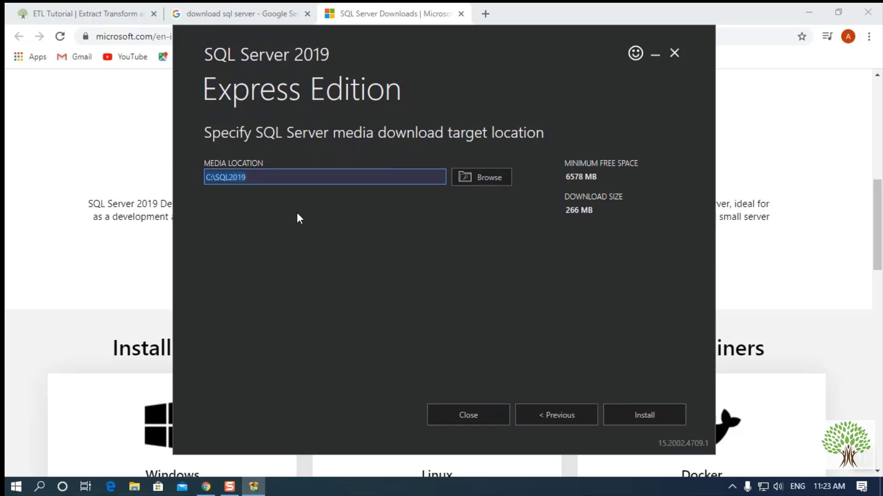
{"action": "left_click", "coordinate": [641, 415]}
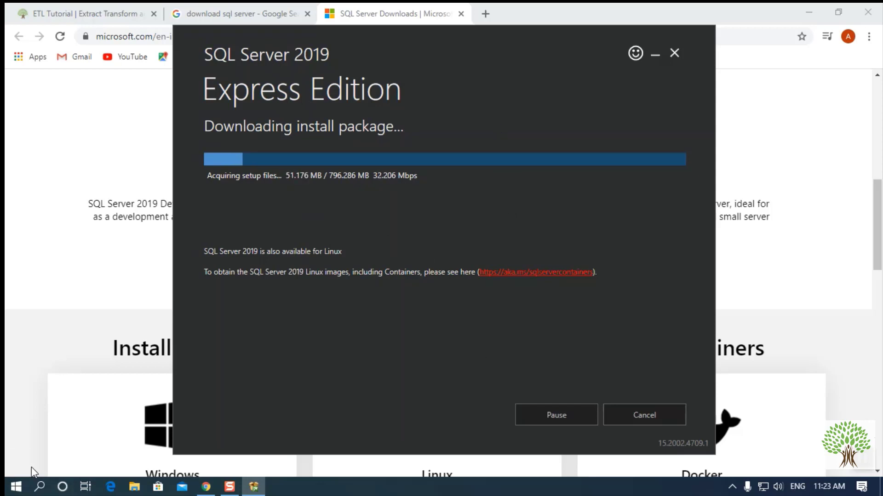
{"action": "left_click", "coordinate": [39, 487]}
- Launch Paint, maximize its window, and enlarge the canvas
{"action": "type", "text": "painty"}
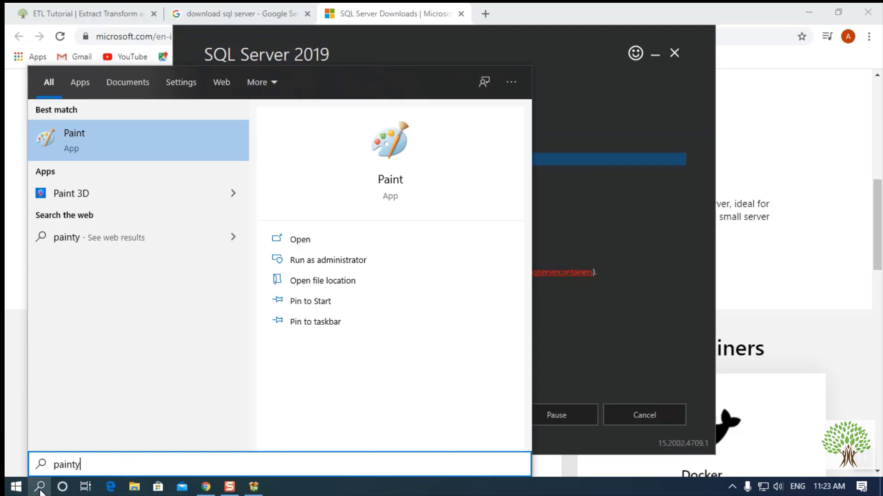
{"action": "left_click", "coordinate": [191, 146]}
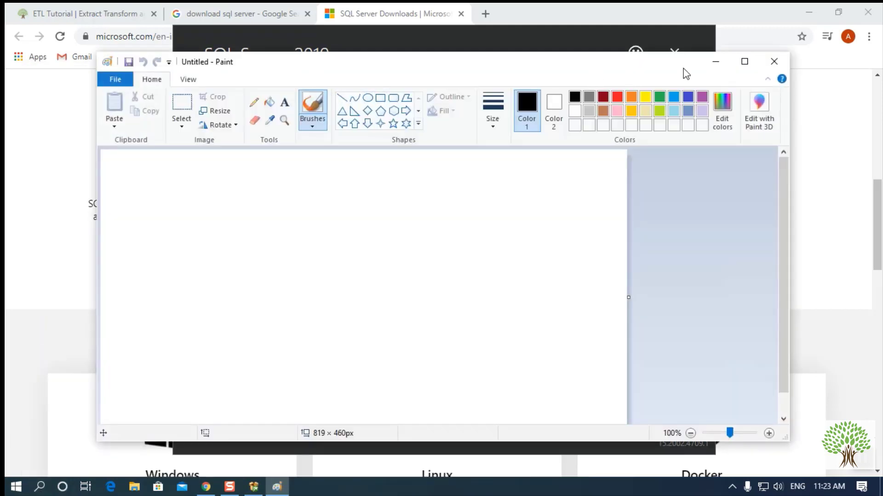
{"action": "left_click", "coordinate": [744, 62]}
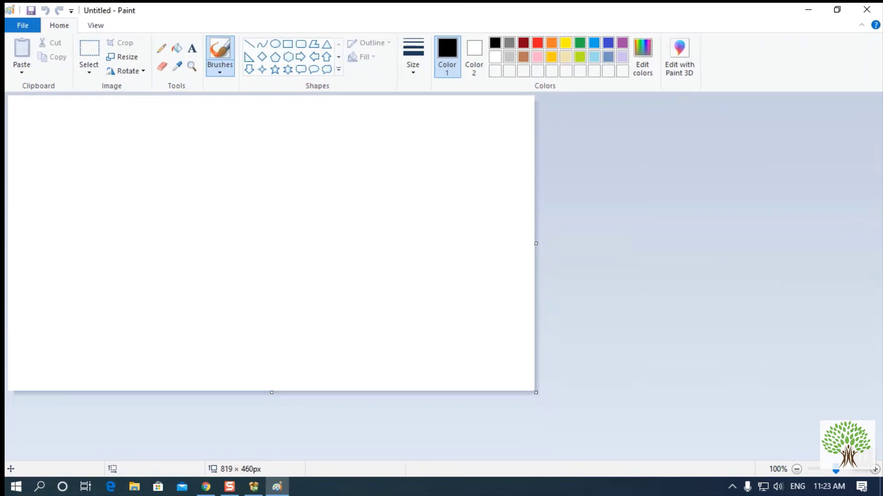
{"action": "left_click_drag", "start_coordinate": [535, 389], "coordinate": [878, 471]}
- Draw two rectangles side by side and place a text box in the left one
{"action": "left_click", "coordinate": [288, 46]}
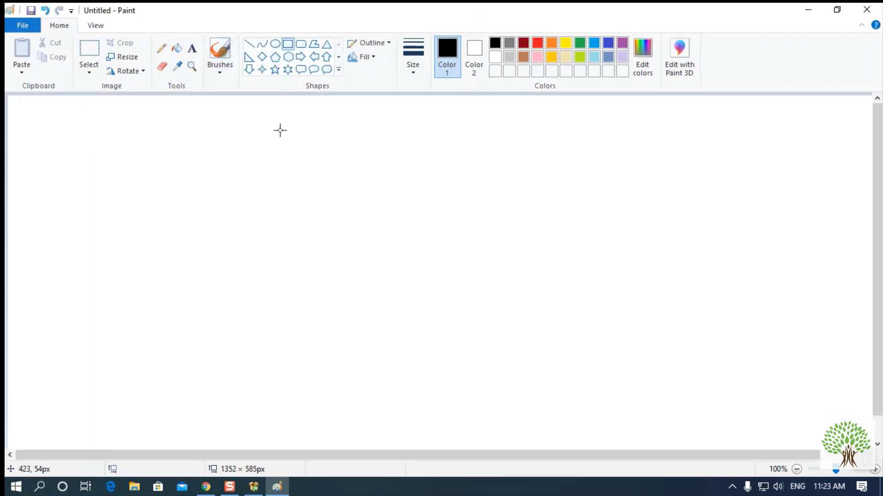
{"action": "mouse_move", "coordinate": [151, 169]}
{"action": "left_mouse_down"}
{"action": "mouse_move", "coordinate": [247, 288]}
{"action": "mouse_move", "coordinate": [304, 340]}
{"action": "left_mouse_up"}
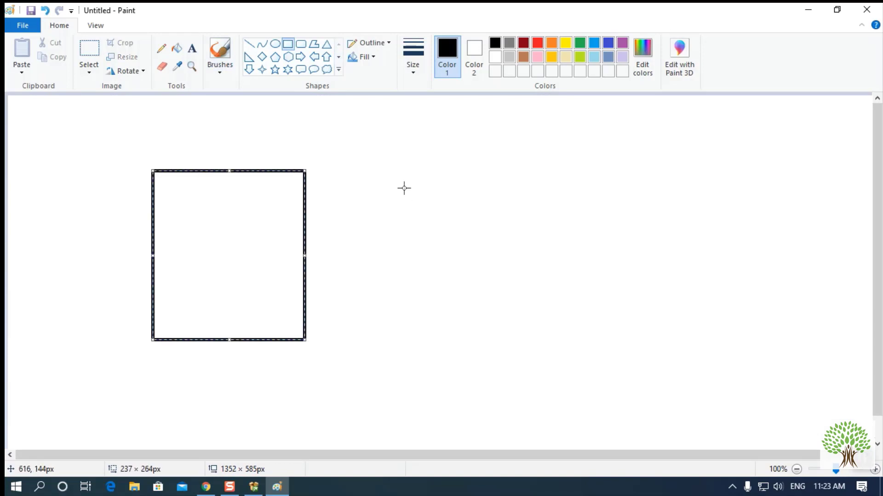
{"action": "left_click_drag", "start_coordinate": [428, 223], "coordinate": [684, 408]}
{"action": "left_click", "coordinate": [719, 377]}
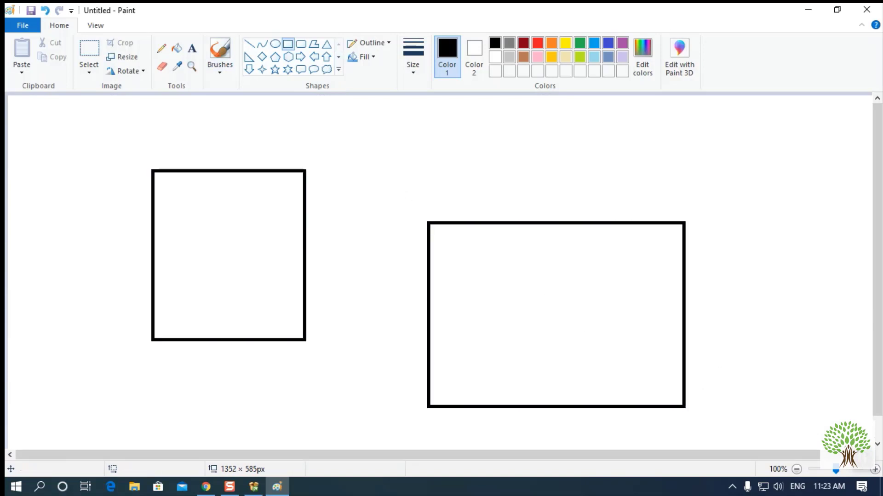
{"action": "left_click", "coordinate": [193, 48]}
{"action": "left_click", "coordinate": [186, 204]}
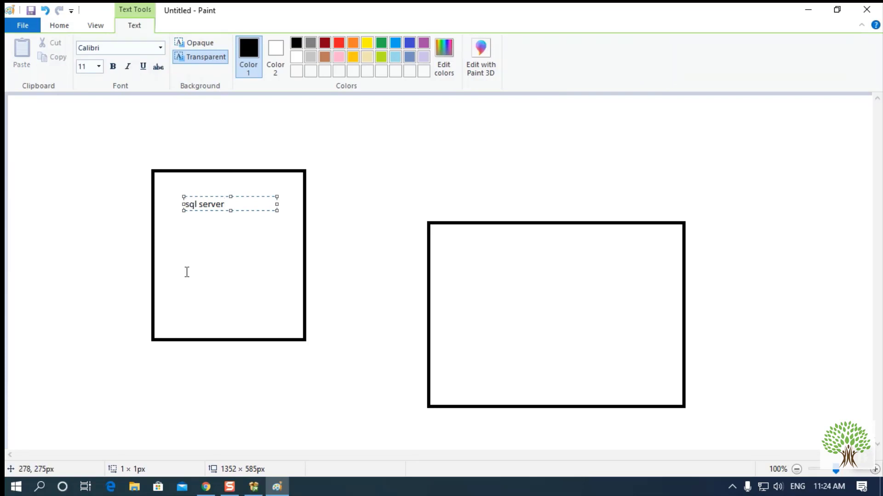
- Finish the 'sql server' label and add a 'back end' label in the left rectangle
{"action": "left_click", "coordinate": [173, 260]}
{"action": "left_click", "coordinate": [173, 260]}
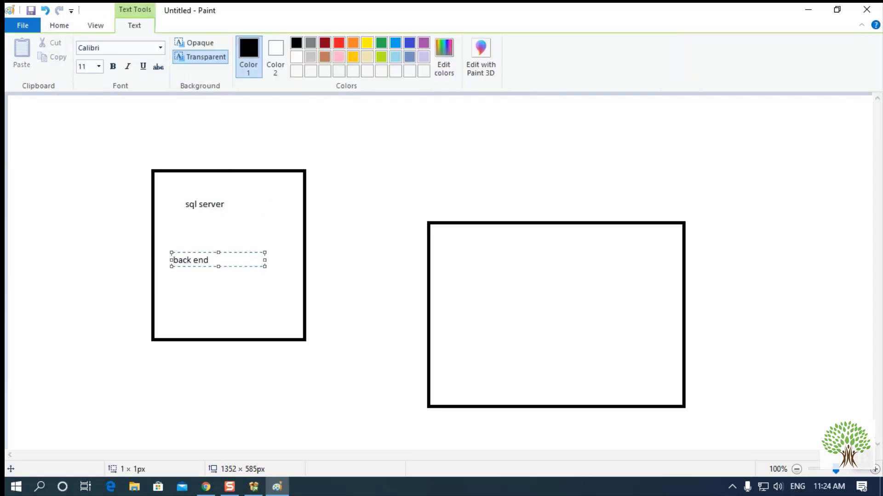
{"action": "left_click", "coordinate": [257, 302]}
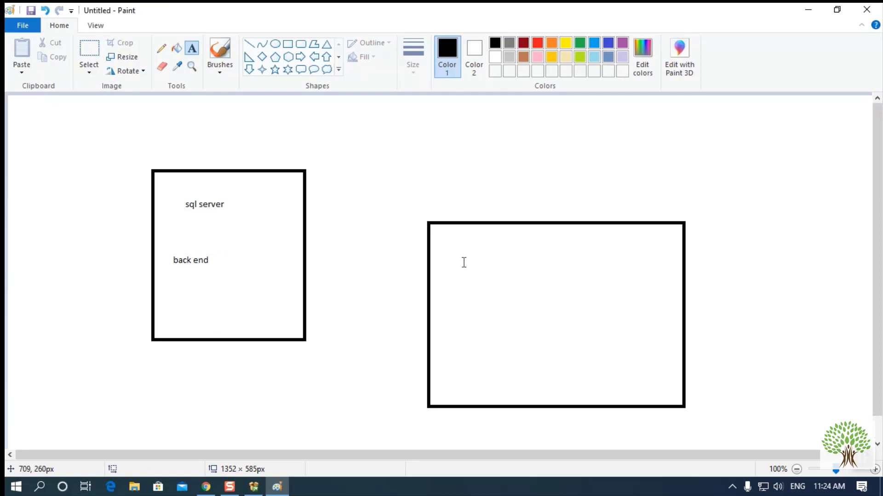
- Complete the right label as 'front end ---sql management studio'
{"action": "left_click", "coordinate": [455, 248]}
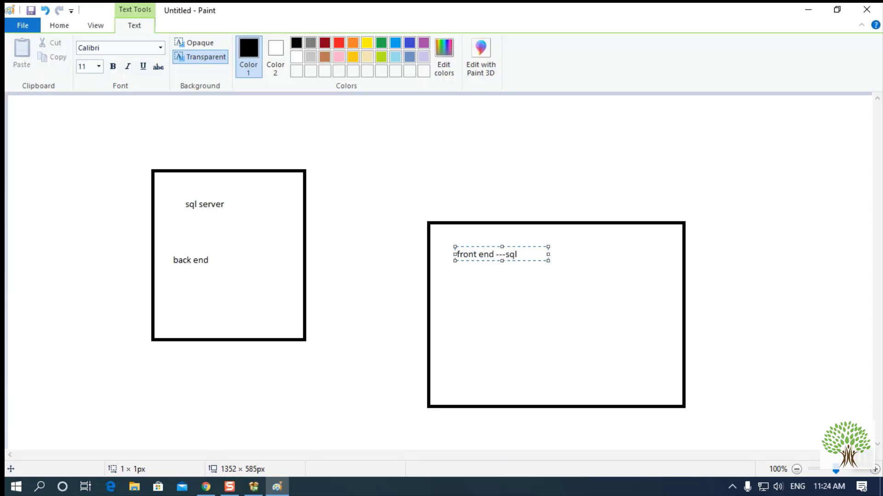
{"action": "type", "text": "ement studio"}
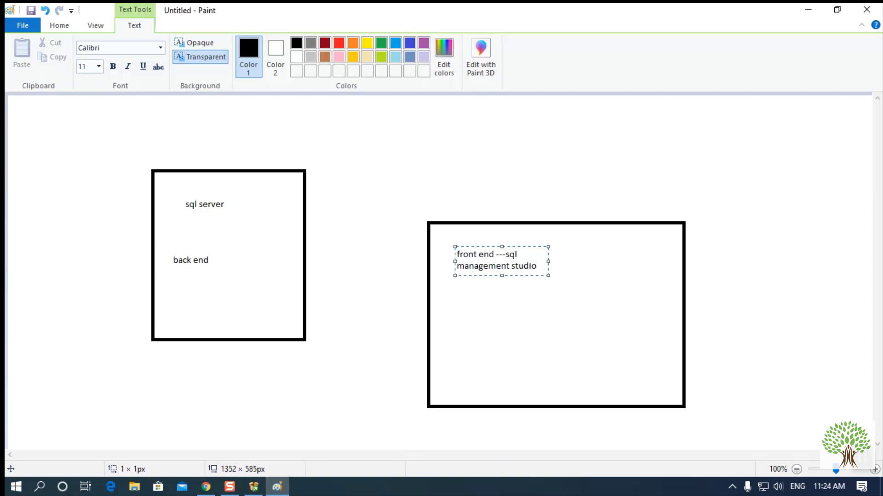
{"action": "left_click", "coordinate": [217, 195]}
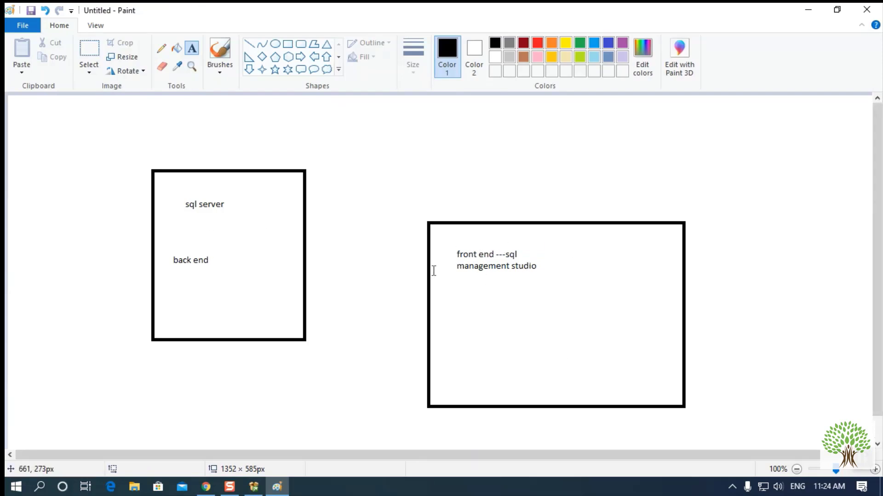
- Try placing several extra text boxes in both rectangles and discard them empty
{"action": "left_click_drag", "start_coordinate": [455, 253], "coordinate": [559, 282]}
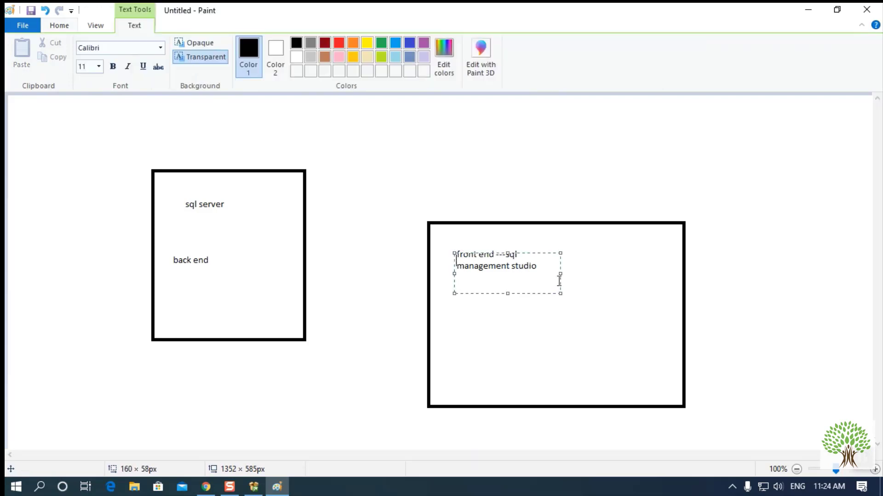
{"action": "left_click_drag", "start_coordinate": [522, 252], "coordinate": [511, 246]}
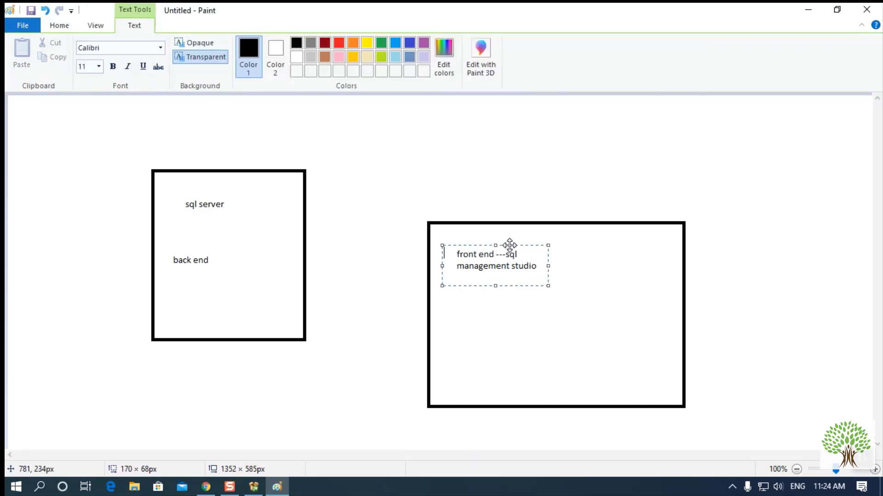
{"action": "left_click", "coordinate": [544, 308]}
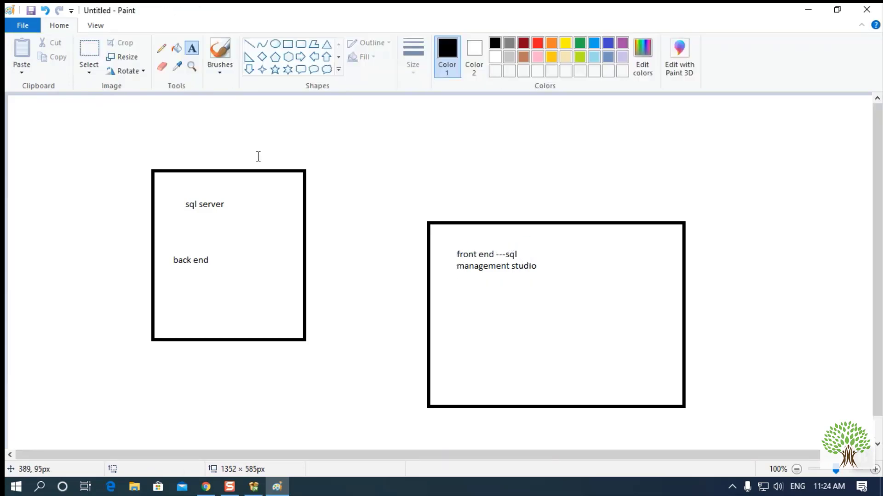
{"action": "left_click", "coordinate": [218, 225]}
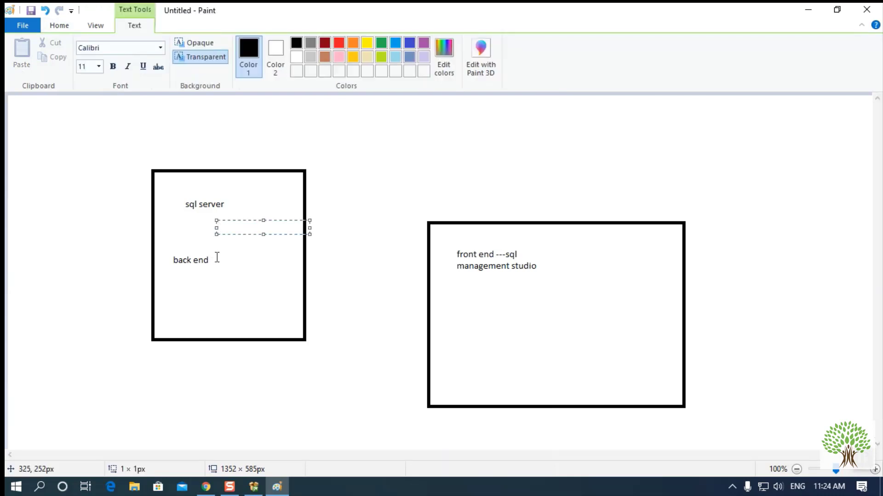
{"action": "left_click", "coordinate": [217, 258]}
{"action": "left_click", "coordinate": [457, 310]}
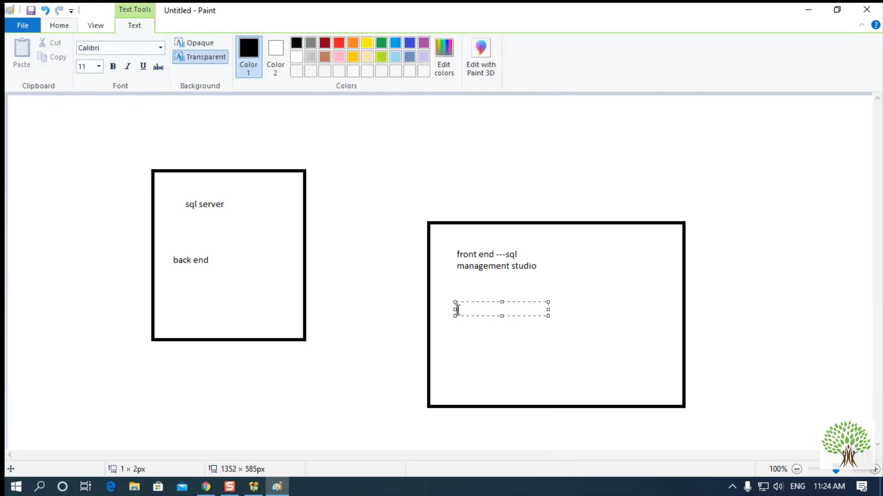
{"action": "left_click", "coordinate": [462, 338]}
{"action": "left_click", "coordinate": [461, 306]}
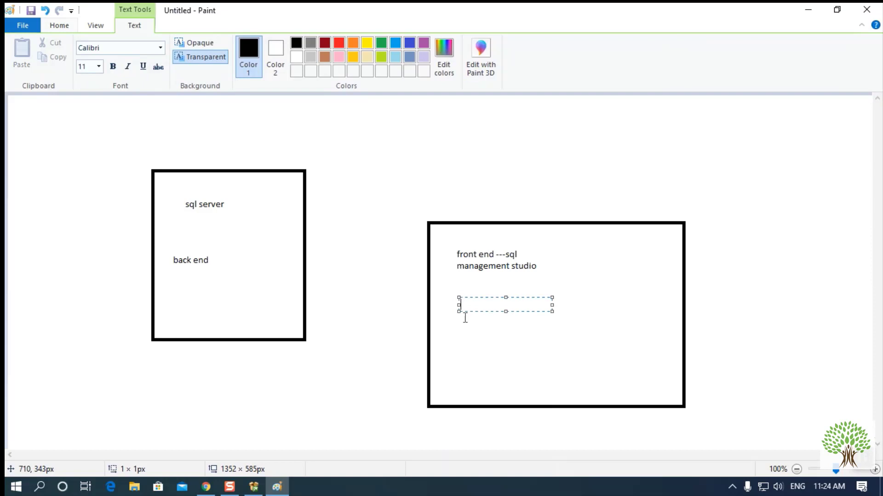
{"action": "left_click", "coordinate": [484, 335]}
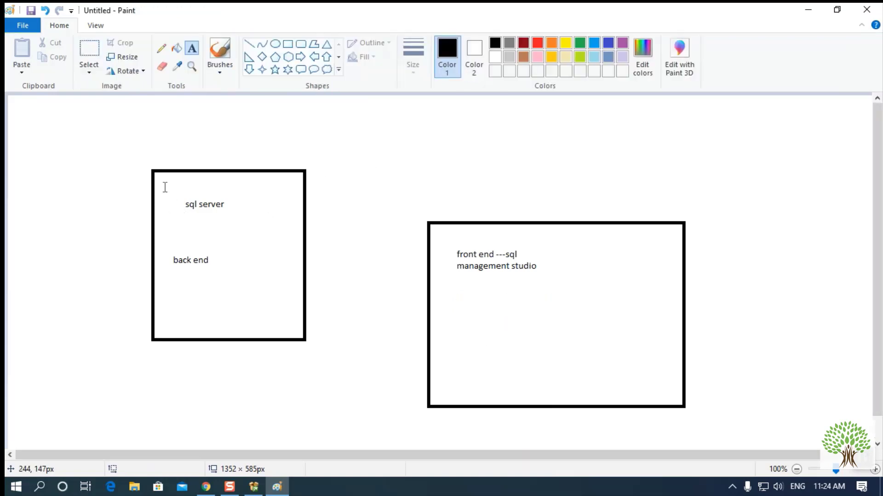
- Draw downward pencil arrows into the tops of the left and right rectangles
{"action": "left_click", "coordinate": [161, 48]}
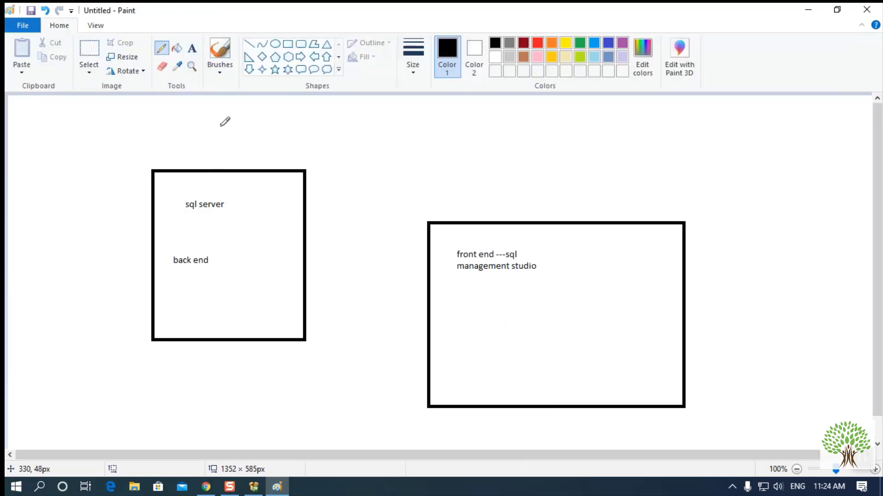
{"action": "left_click_drag", "start_coordinate": [220, 124], "coordinate": [214, 168]}
{"action": "mouse_move", "coordinate": [494, 171]}
{"action": "left_mouse_down"}
{"action": "mouse_move", "coordinate": [494, 211]}
{"action": "mouse_move", "coordinate": [501, 204]}
{"action": "left_mouse_up"}
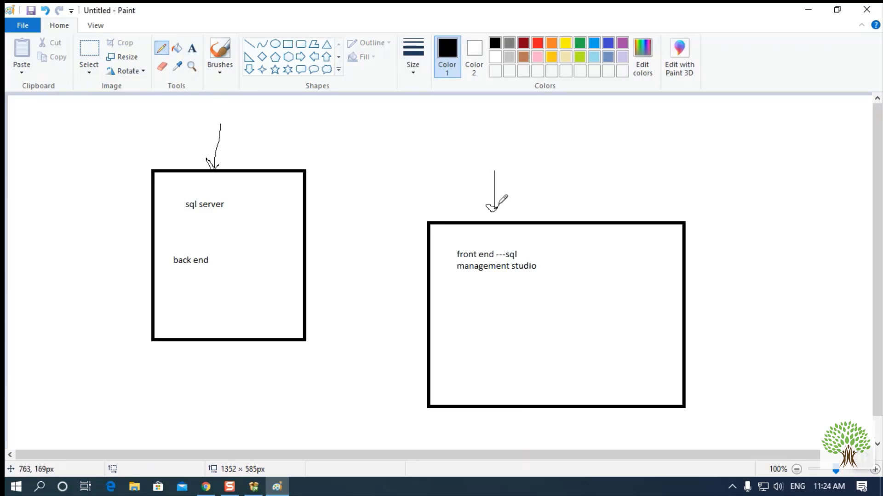
{"action": "left_click", "coordinate": [252, 487]}
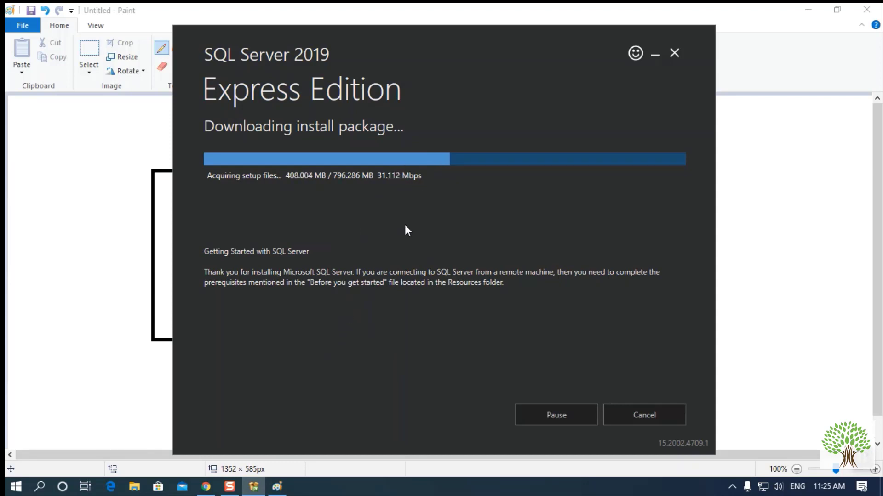
- Scribble a pencil line beneath 'sql server' in the left rectangle, then return to the installer
{"action": "left_click", "coordinate": [104, 274]}
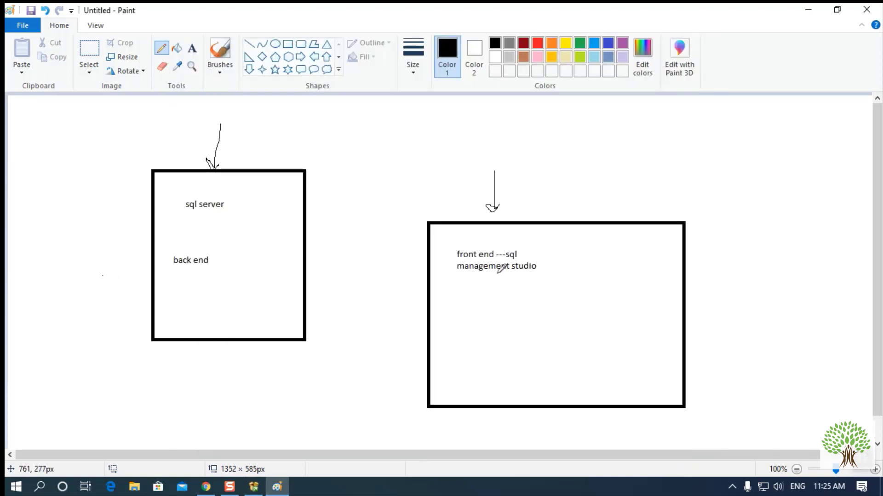
{"action": "left_click_drag", "start_coordinate": [180, 218], "coordinate": [211, 221]}
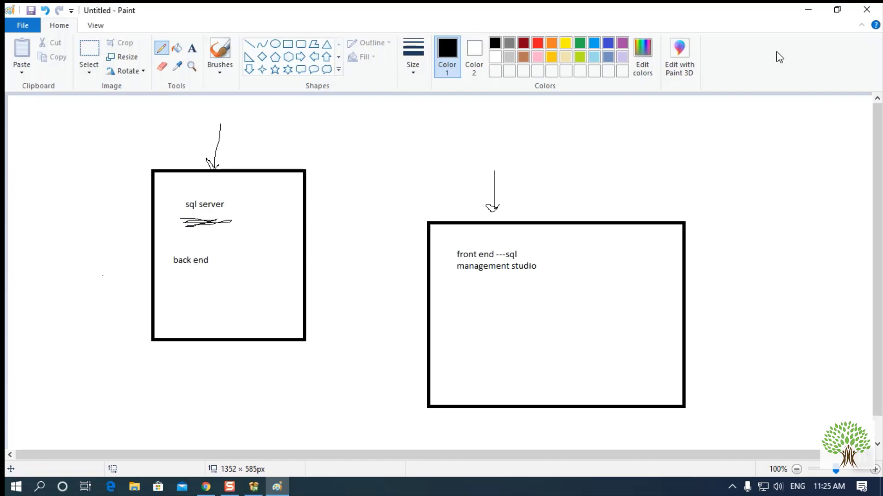
{"action": "left_click", "coordinate": [253, 486]}
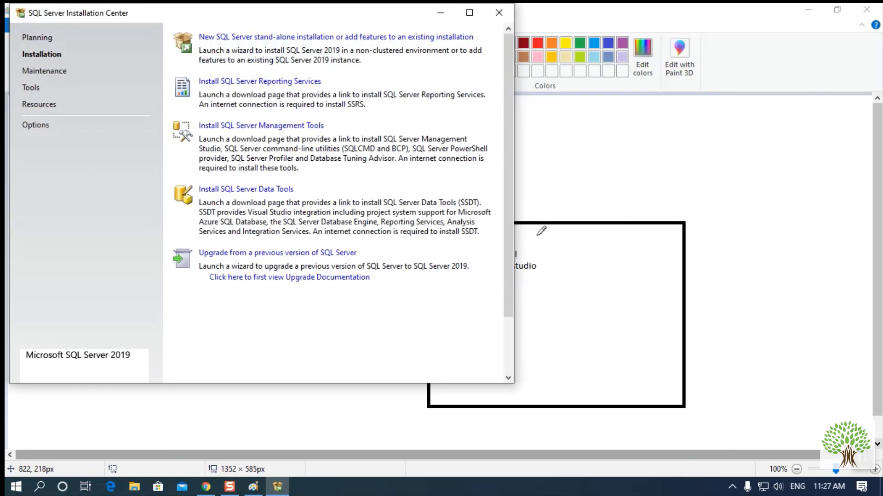
- Center the Installation Center window and choose 'New SQL Server stand-alone installation or add features'
{"action": "left_click_drag", "start_coordinate": [259, 13], "coordinate": [438, 61]}
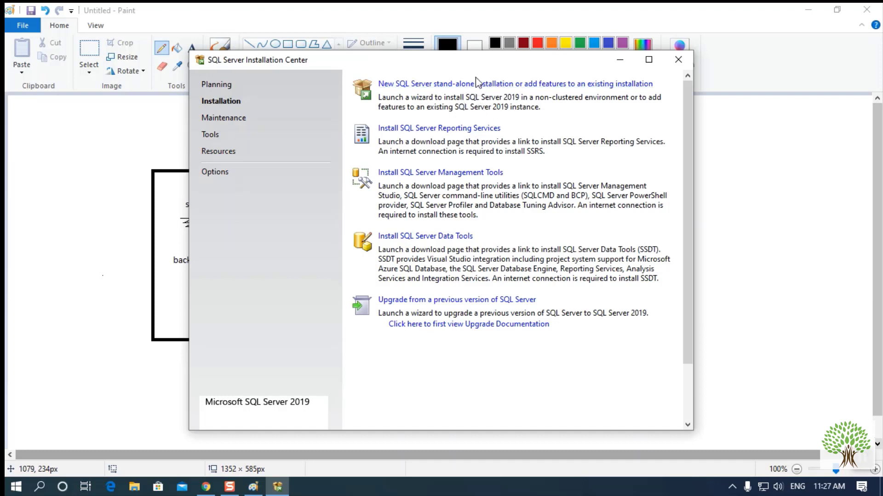
{"action": "left_click", "coordinate": [440, 86]}
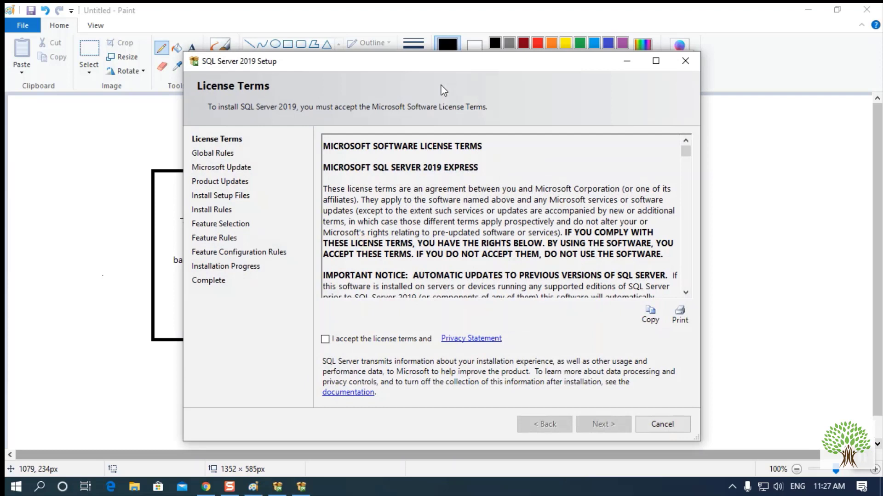
- Accept the license terms and continue through Microsoft Update and Product Updates without update checks
{"action": "left_click", "coordinate": [325, 340]}
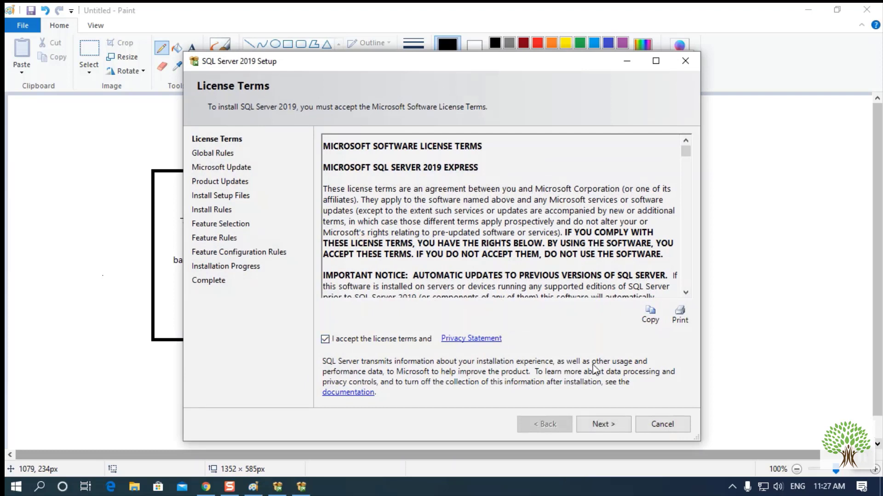
{"action": "left_click", "coordinate": [600, 425]}
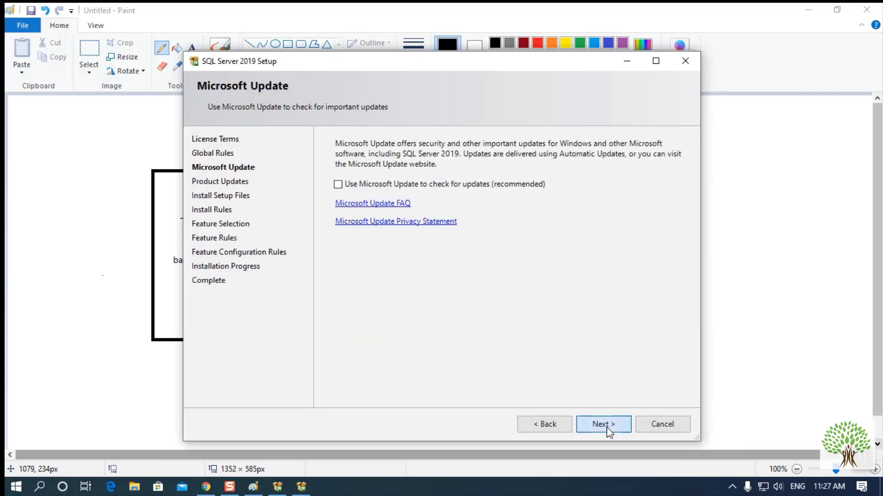
{"action": "left_click", "coordinate": [606, 427]}
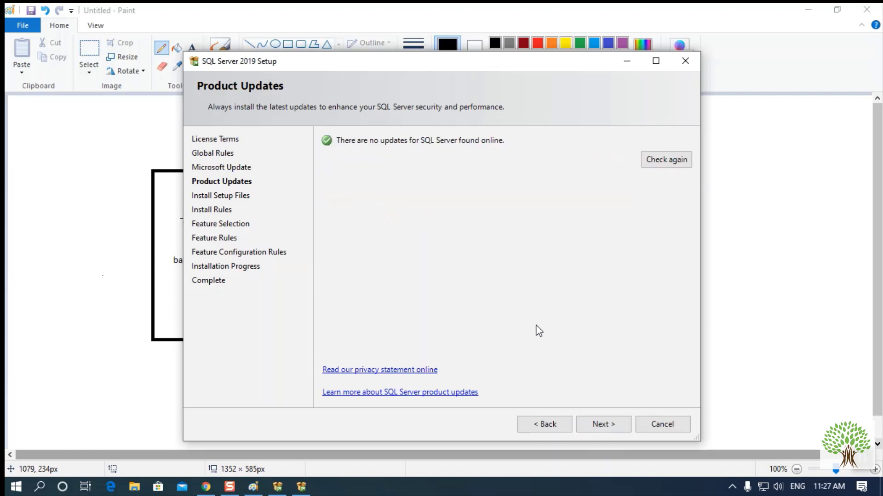
{"action": "left_click", "coordinate": [612, 426]}
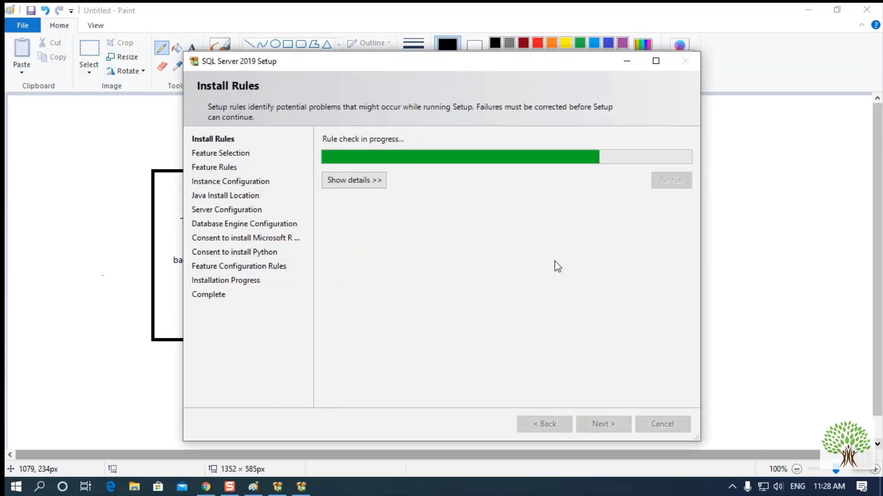
- Keep the default features and named instance SQLExpress (ID SQLEXPRESS), then minimize Paint
{"action": "left_click", "coordinate": [605, 427]}
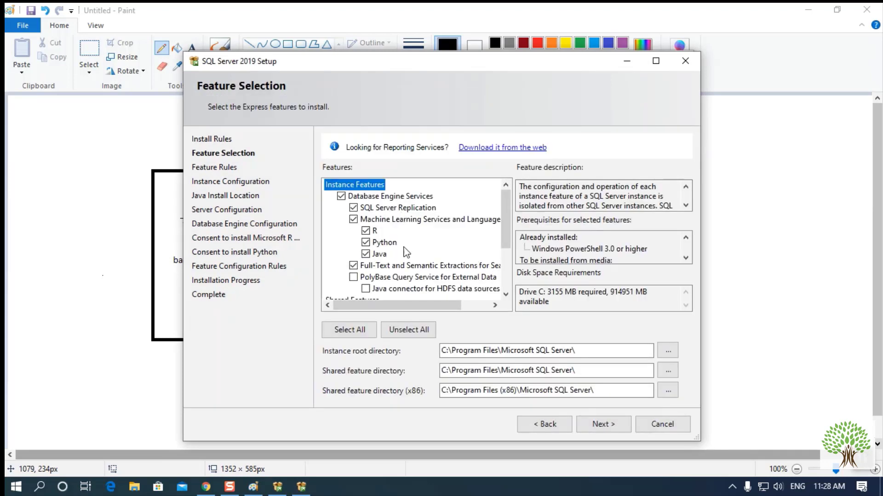
{"action": "scroll", "coordinate": [401, 253], "scroll_direction": "down", "scroll_amount": 3}
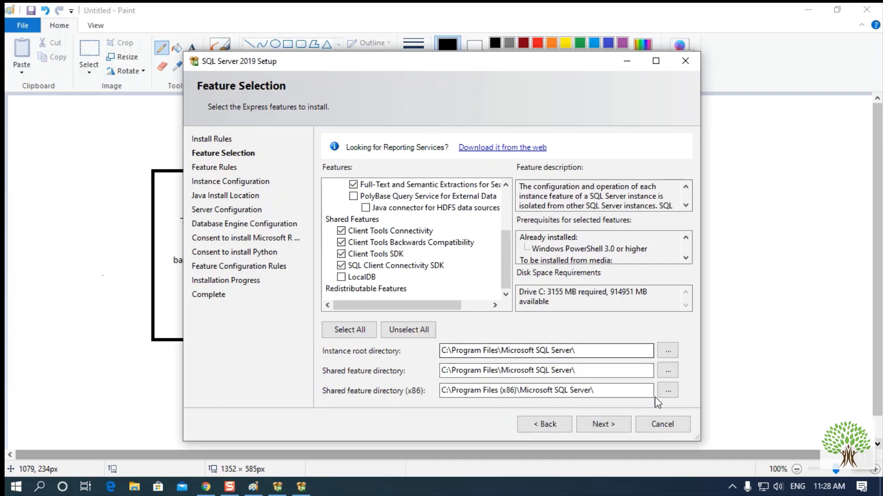
{"action": "left_click", "coordinate": [613, 428]}
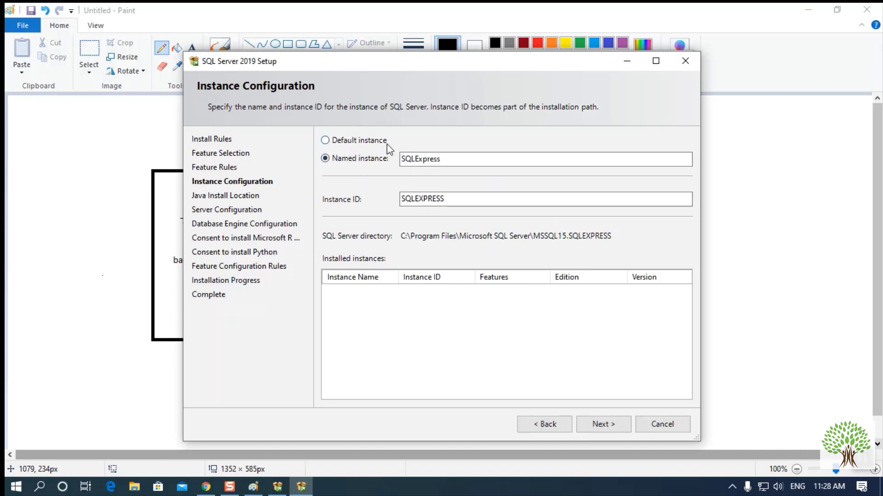
{"action": "double_click", "coordinate": [459, 201]}
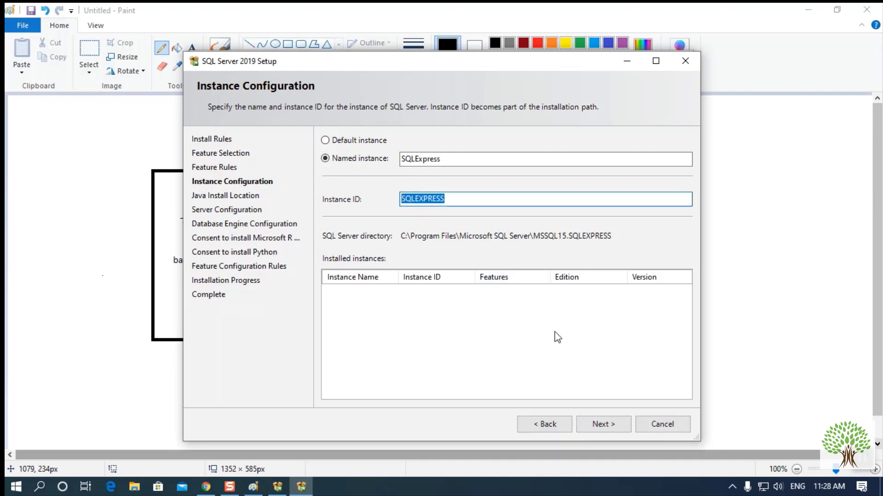
{"action": "left_click", "coordinate": [602, 423]}
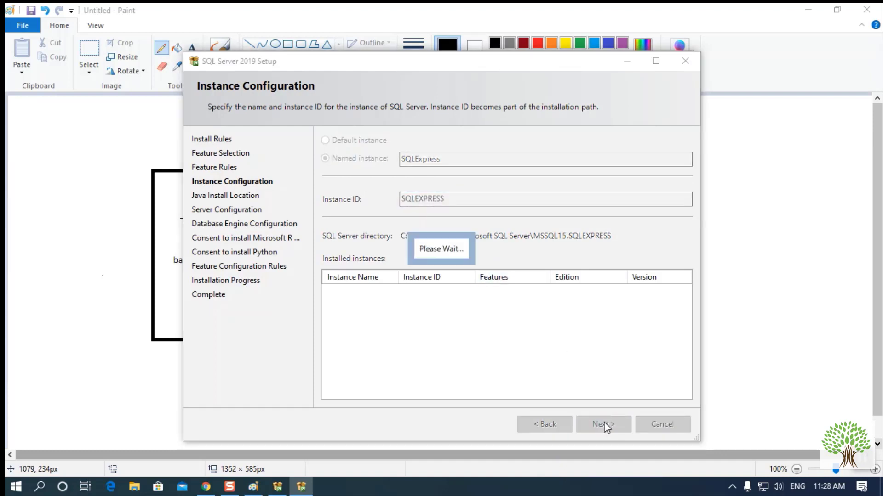
{"action": "left_click", "coordinate": [808, 16]}
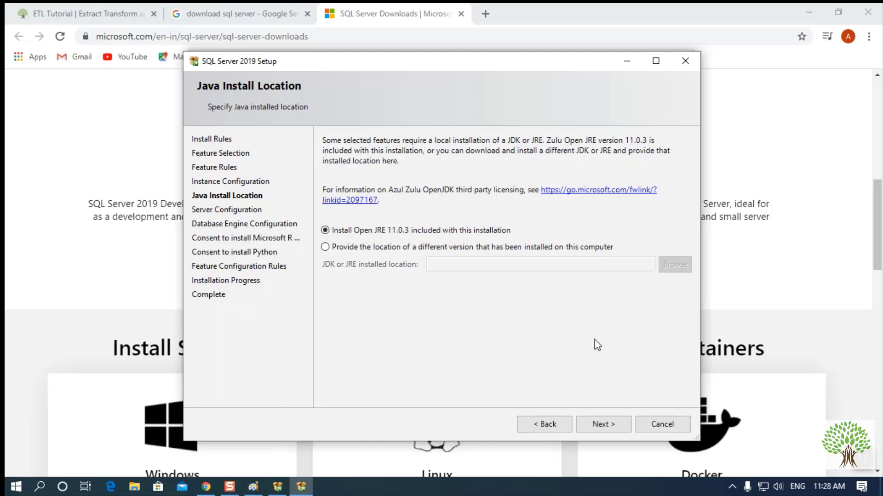
- Accept Java and default service accounts, then enable Mixed Mode with a confirmed sa password
{"action": "left_click", "coordinate": [612, 423]}
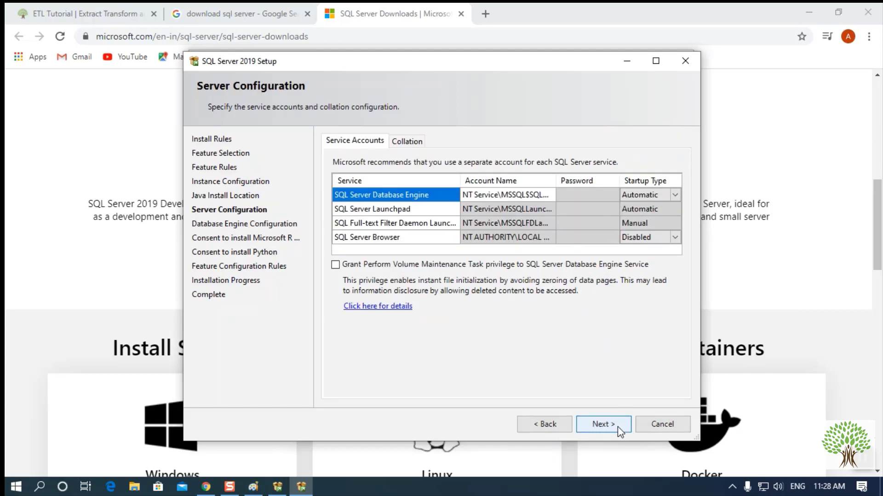
{"action": "left_click", "coordinate": [606, 424]}
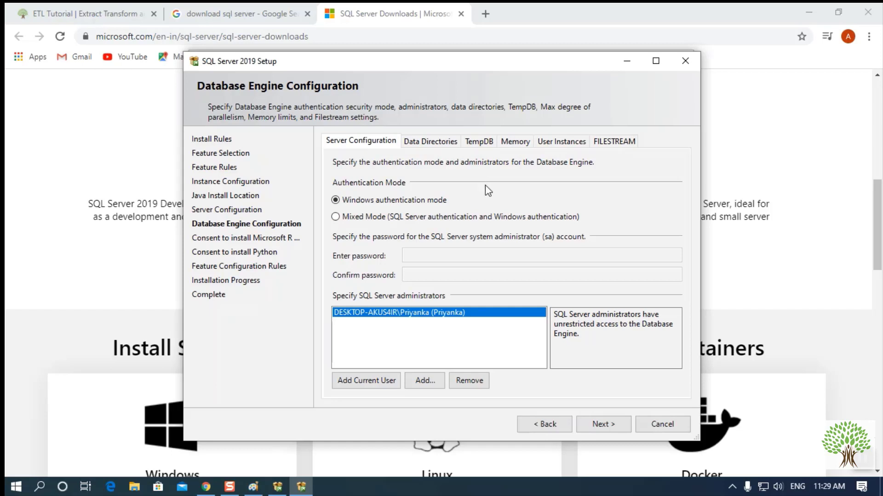
{"action": "left_click", "coordinate": [335, 216]}
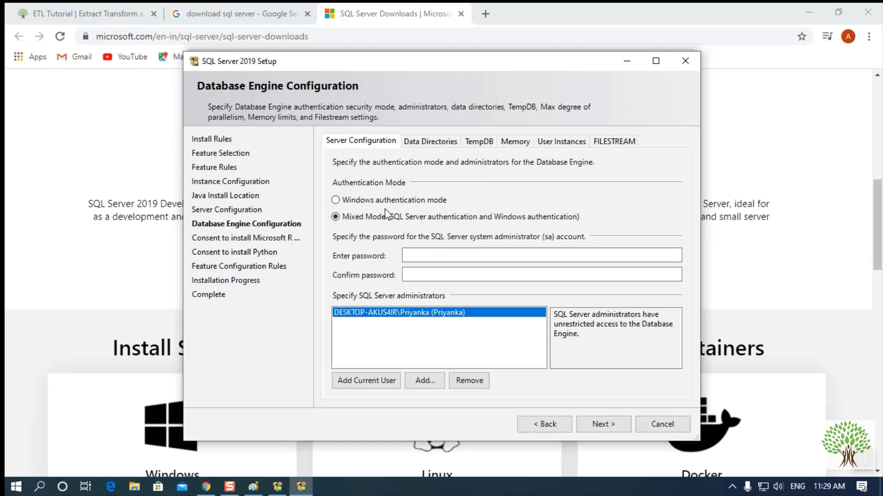
{"action": "left_click", "coordinate": [451, 250]}
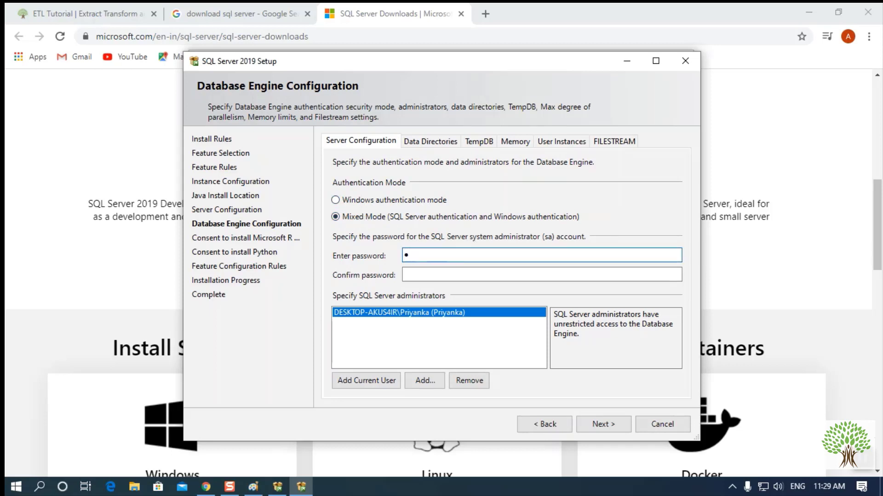
{"action": "left_click", "coordinate": [406, 276]}
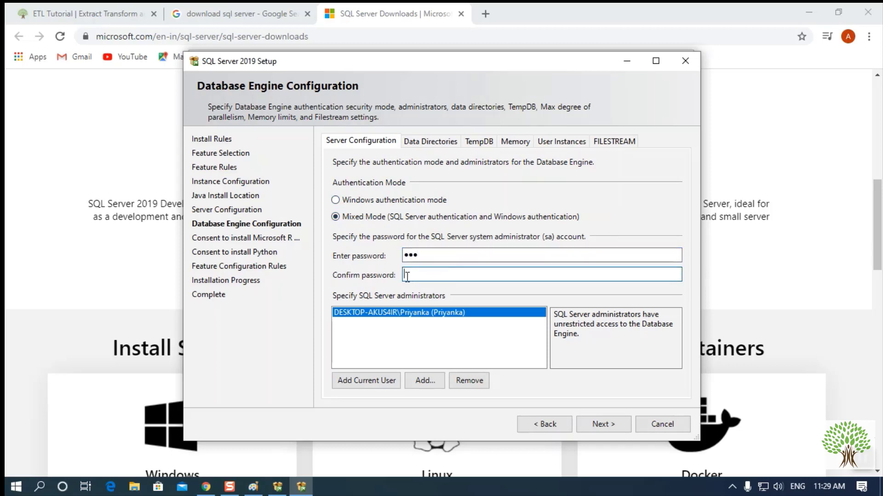
{"action": "type", "text": "123"}
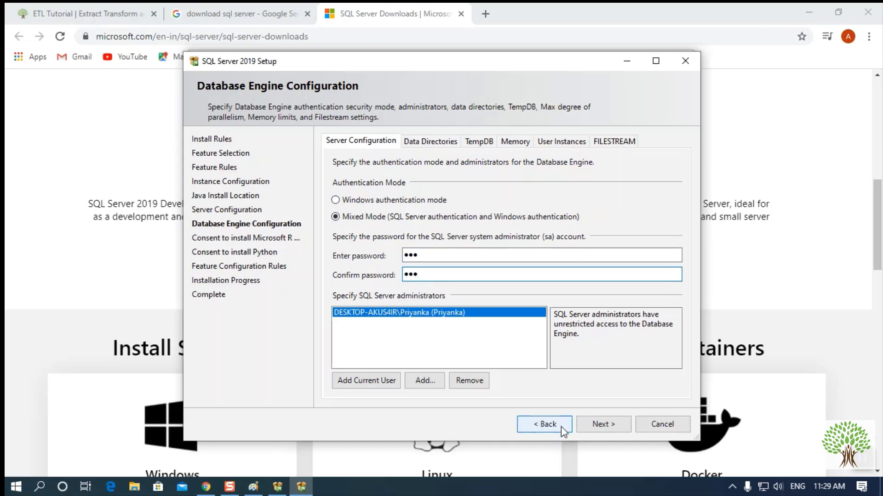
{"action": "left_click", "coordinate": [592, 424]}
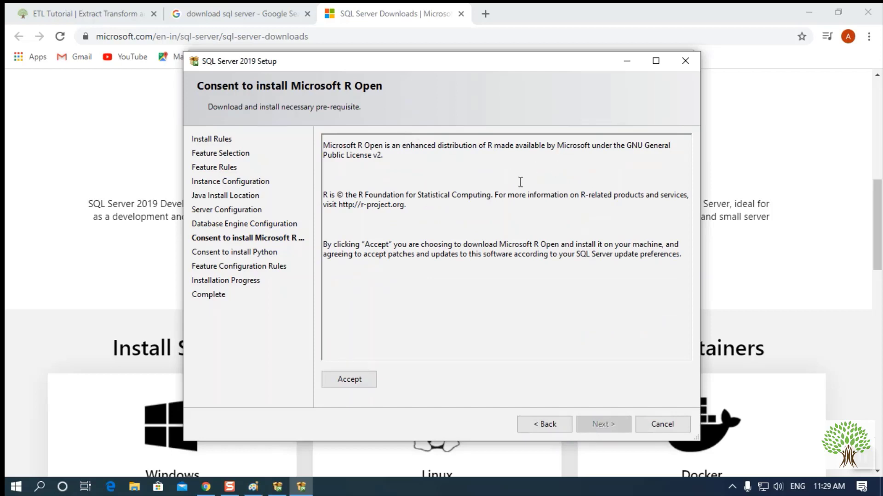
- Accept the Microsoft R Open and Python download terms and start the installation
{"action": "left_click", "coordinate": [341, 378]}
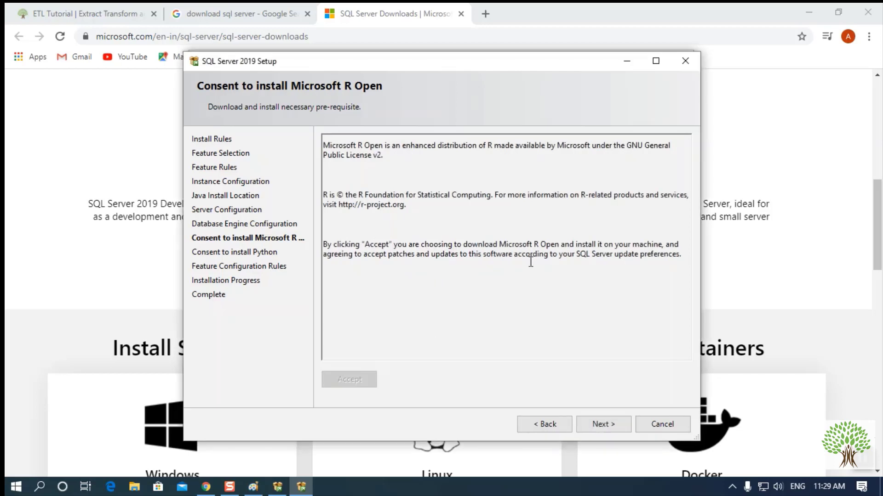
{"action": "left_click", "coordinate": [601, 422]}
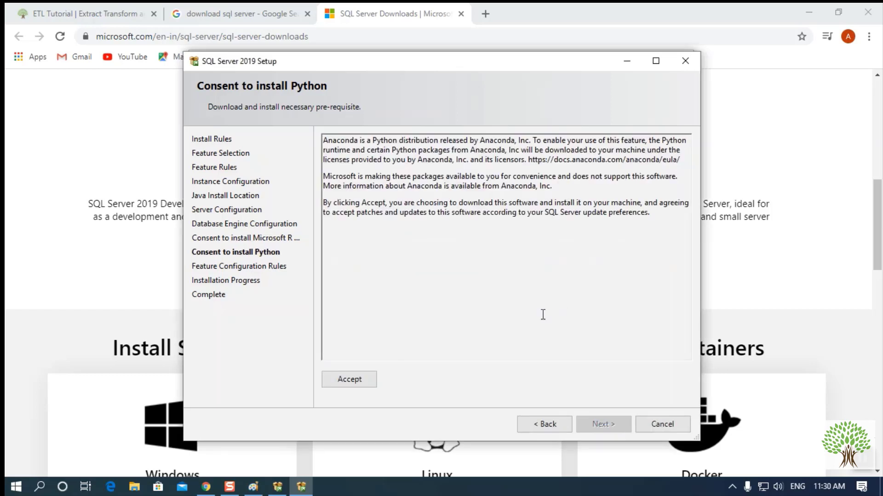
{"action": "left_click", "coordinate": [353, 382]}
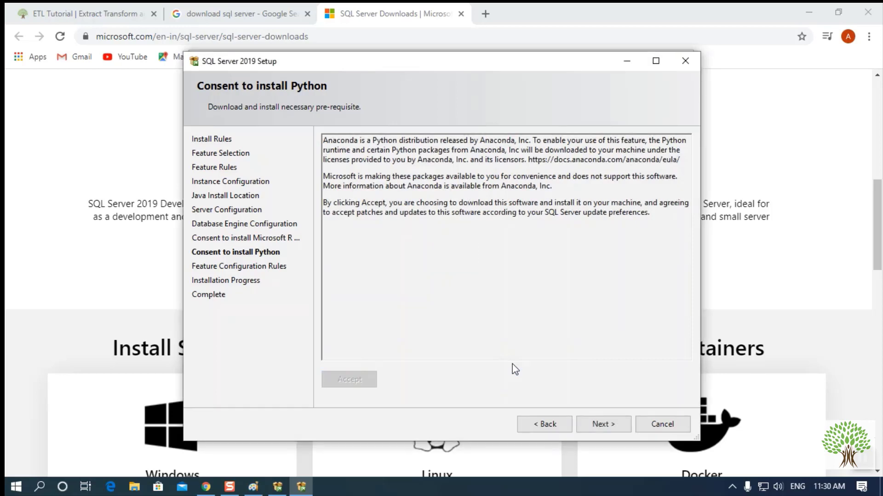
{"action": "left_click", "coordinate": [605, 425]}
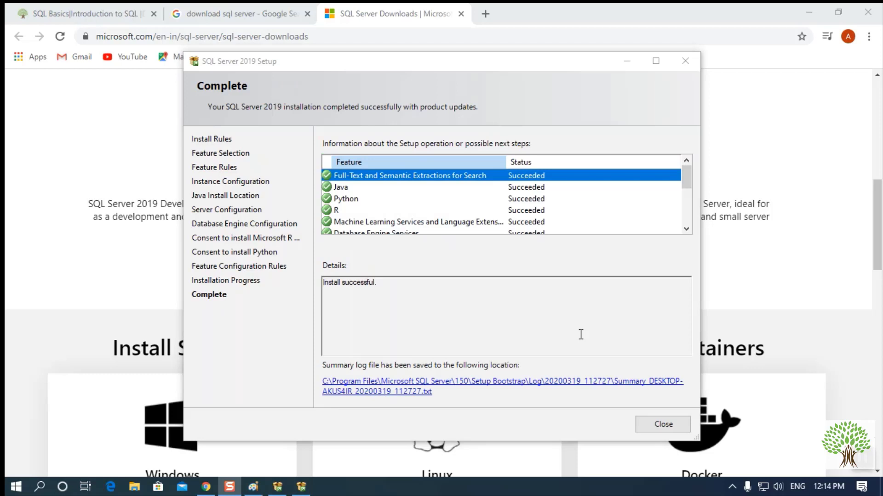
- Review the Succeeded feature status list and close the SQL Server 2019 Setup wizard
{"action": "scroll", "coordinate": [580, 209], "scroll_direction": "down", "scroll_amount": 5}
{"action": "scroll", "coordinate": [581, 208], "scroll_direction": "up", "scroll_amount": 5}
{"action": "scroll", "coordinate": [580, 208], "scroll_direction": "down", "scroll_amount": 5}
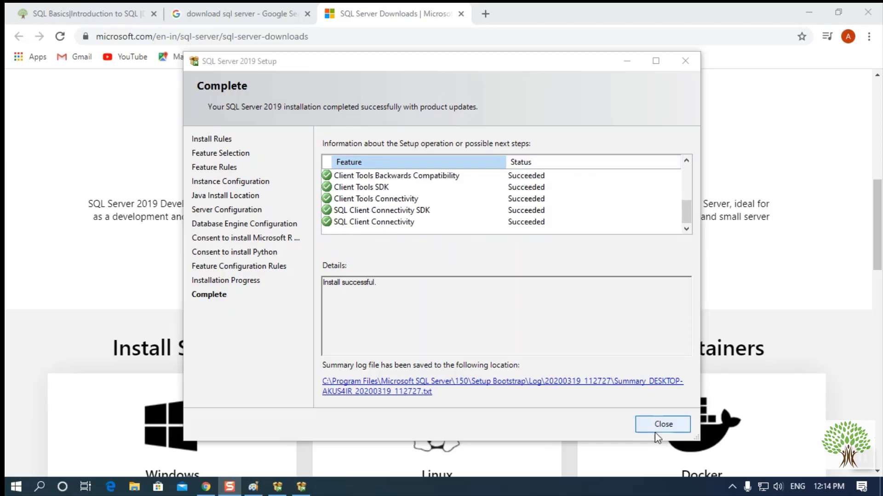
{"action": "left_click", "coordinate": [663, 425]}
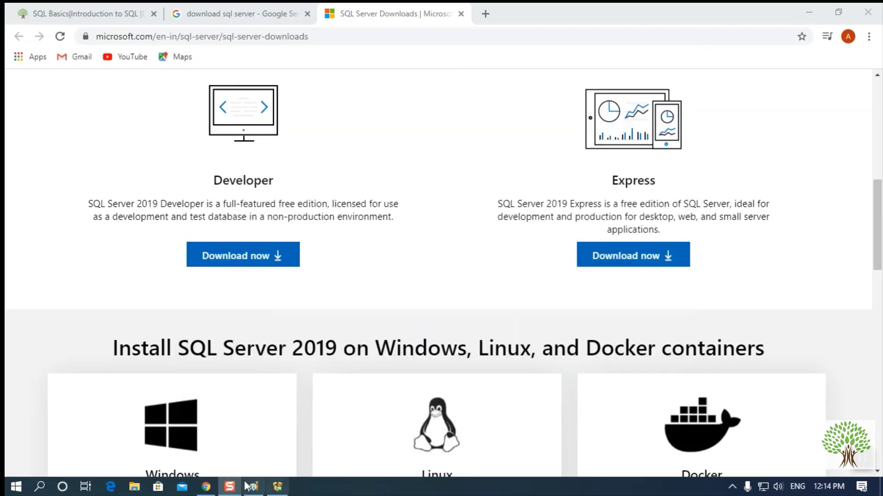
- In a new tab, Google 'install sql server management studio'
{"action": "left_click", "coordinate": [485, 13]}
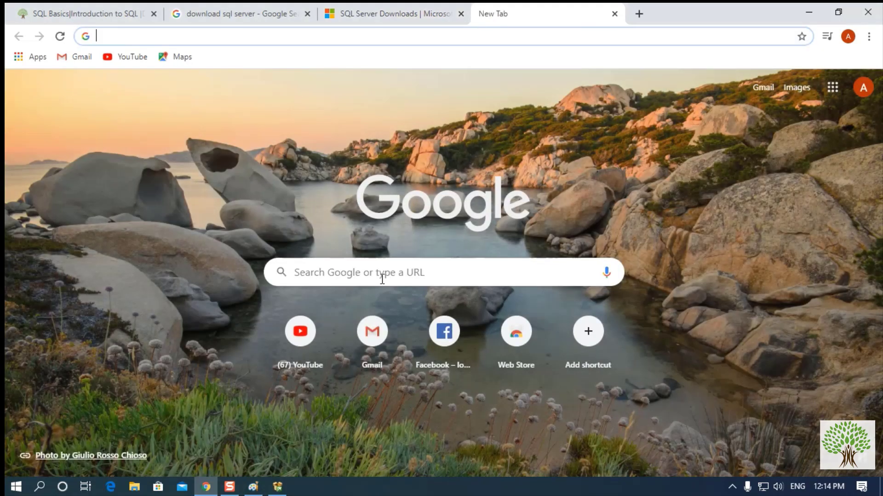
{"action": "left_click", "coordinate": [383, 272]}
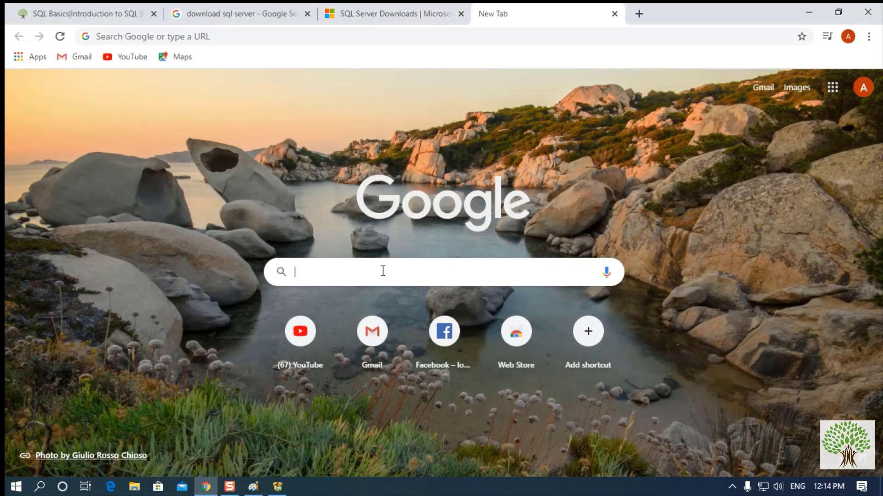
{"action": "type", "text": "install"}
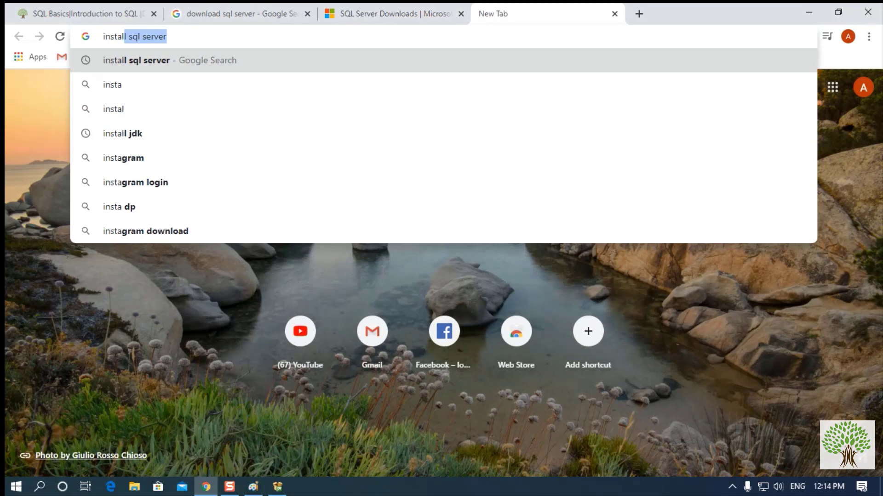
{"action": "key", "text": "BackSpace"}
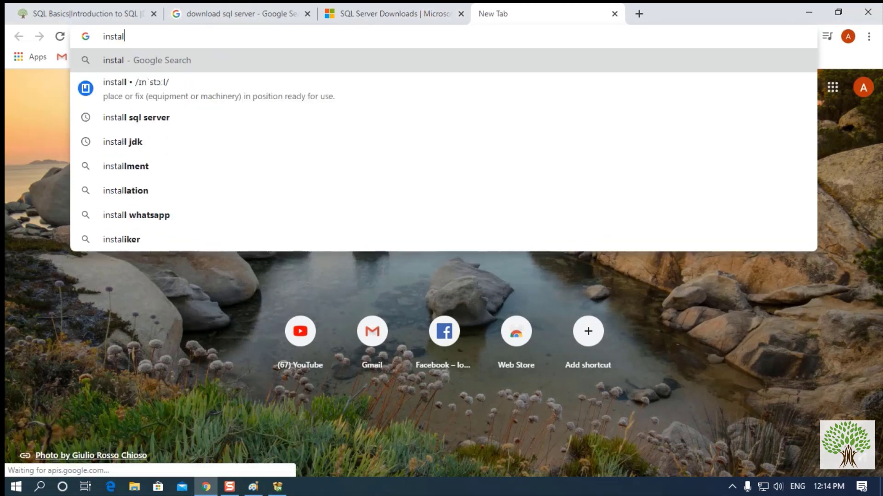
{"action": "type", "text": "sql"}
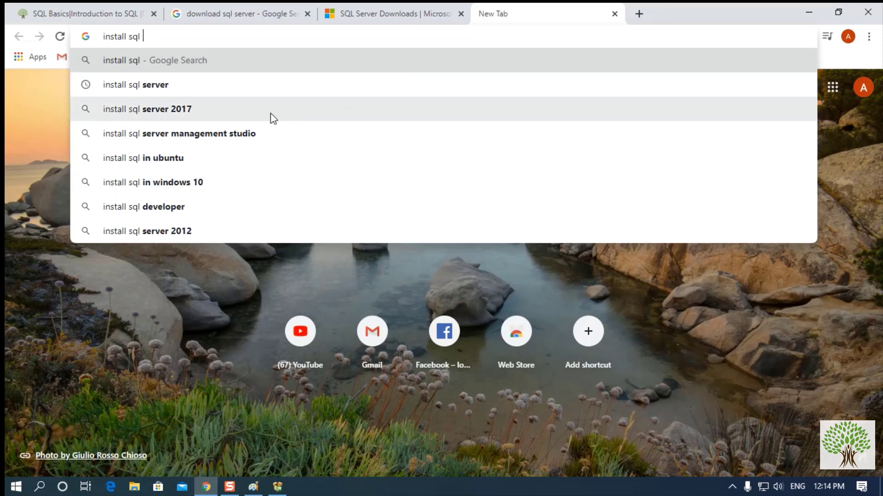
{"action": "left_click", "coordinate": [264, 135]}
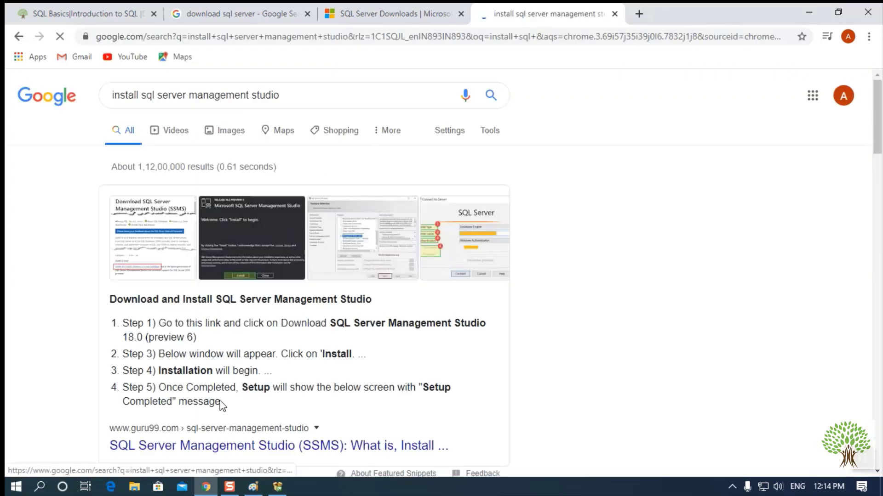
- Open Microsoft's Download SSMS docs result in a new tab and view it
{"action": "scroll", "coordinate": [220, 390], "scroll_direction": "down", "scroll_amount": 3}
{"action": "scroll", "coordinate": [247, 365], "scroll_direction": "down", "scroll_amount": 3}
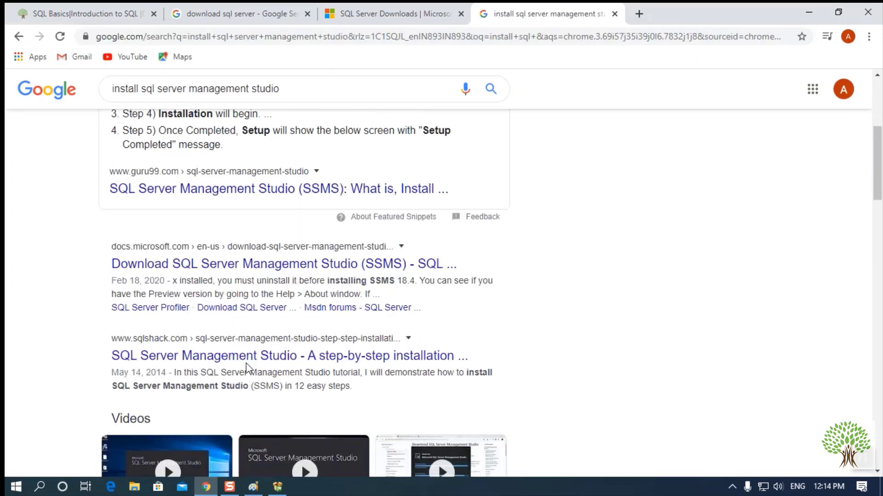
{"action": "right_click", "coordinate": [217, 270]}
{"action": "left_click", "coordinate": [248, 276]}
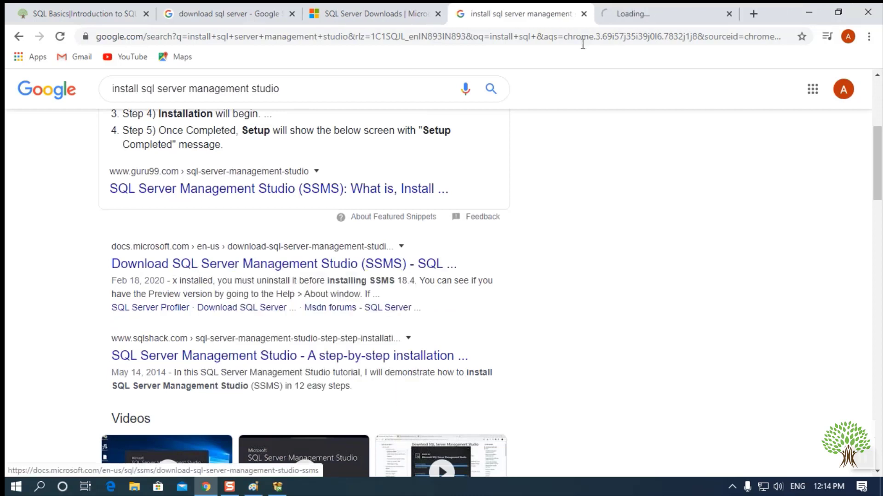
{"action": "left_click", "coordinate": [626, 23]}
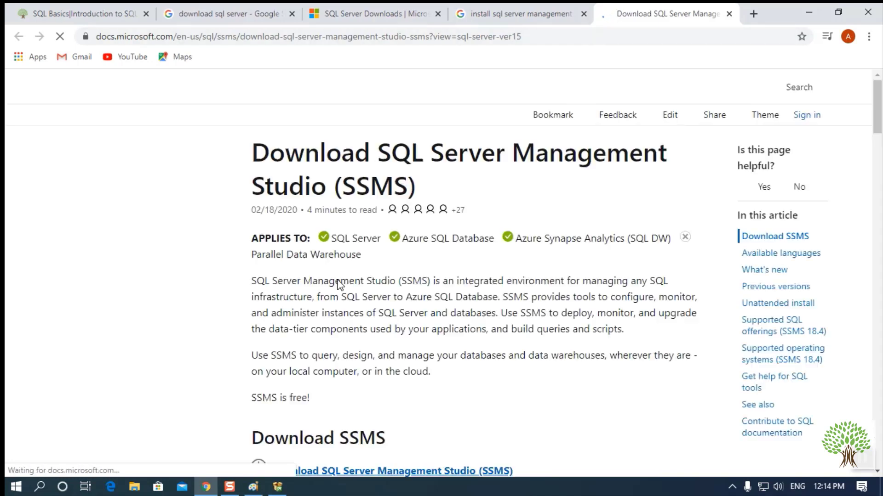
{"action": "scroll", "coordinate": [472, 220], "scroll_direction": "down", "scroll_amount": 4}
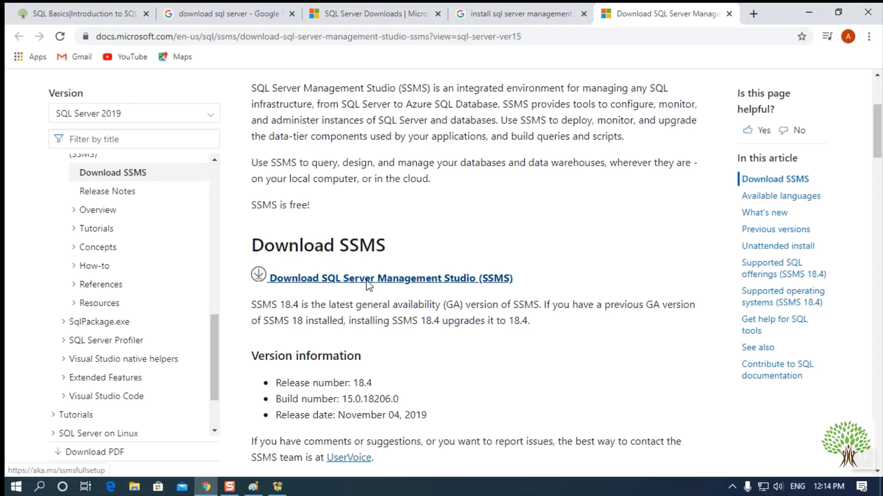
- Download SSMS-Setup-ENU.exe from the Docs page and launch it from the download bar
{"action": "left_click", "coordinate": [366, 282]}
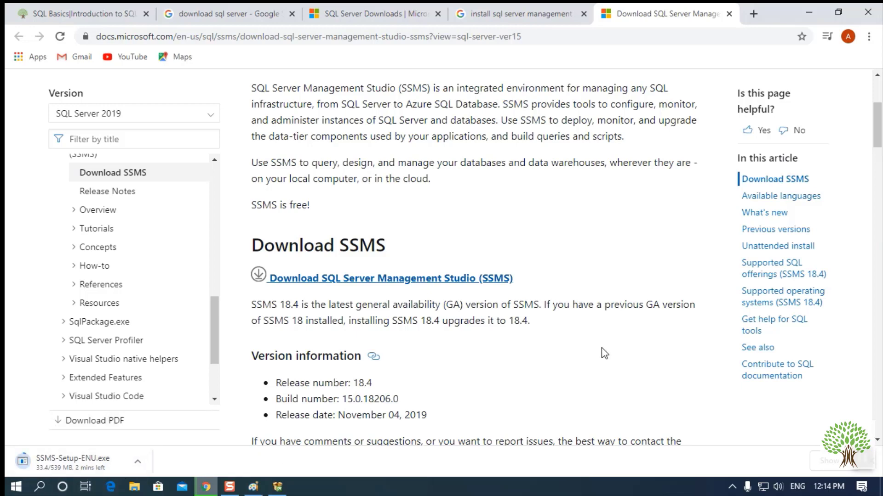
{"action": "scroll", "coordinate": [604, 352], "scroll_direction": "down", "scroll_amount": 3}
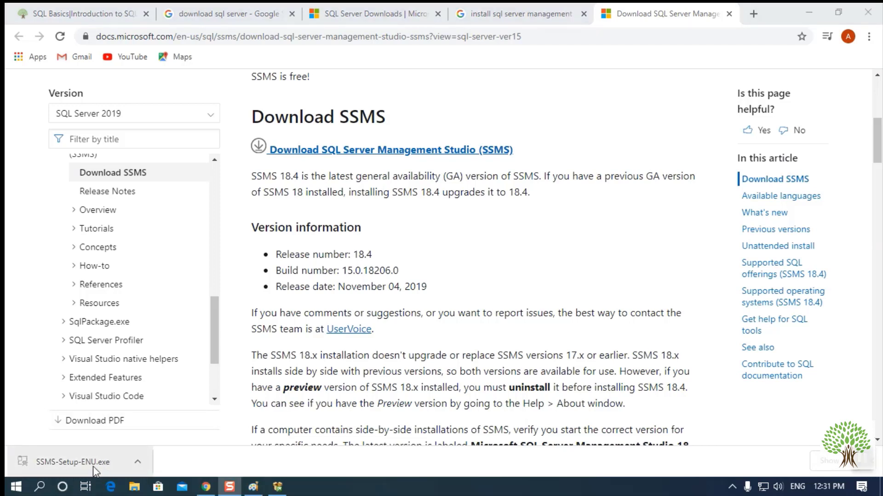
{"action": "left_click", "coordinate": [85, 464]}
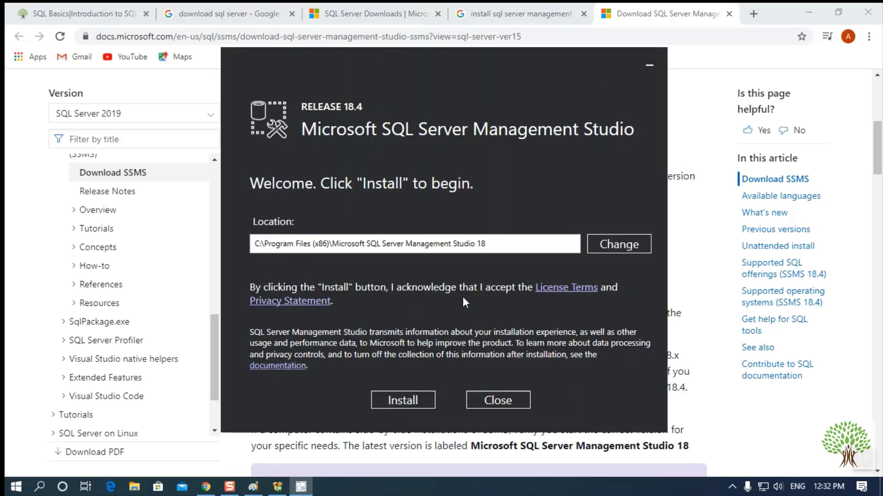
- Install SSMS 18.4, close the restart notice, and return to the 'download sql server' results
{"action": "left_click", "coordinate": [404, 403]}
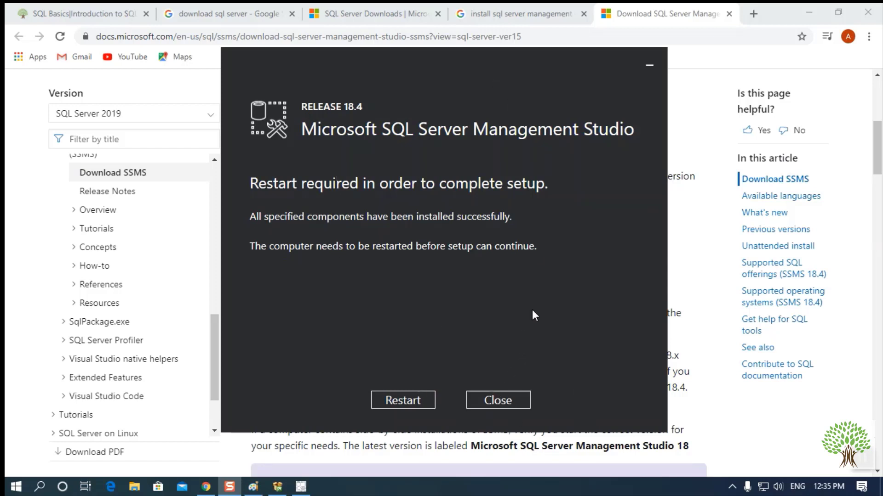
{"action": "left_click", "coordinate": [497, 403]}
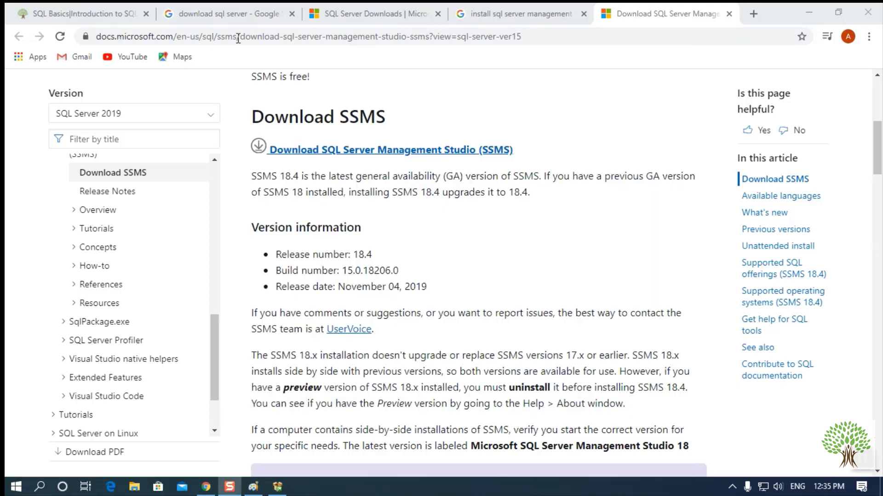
{"action": "left_click", "coordinate": [213, 16]}
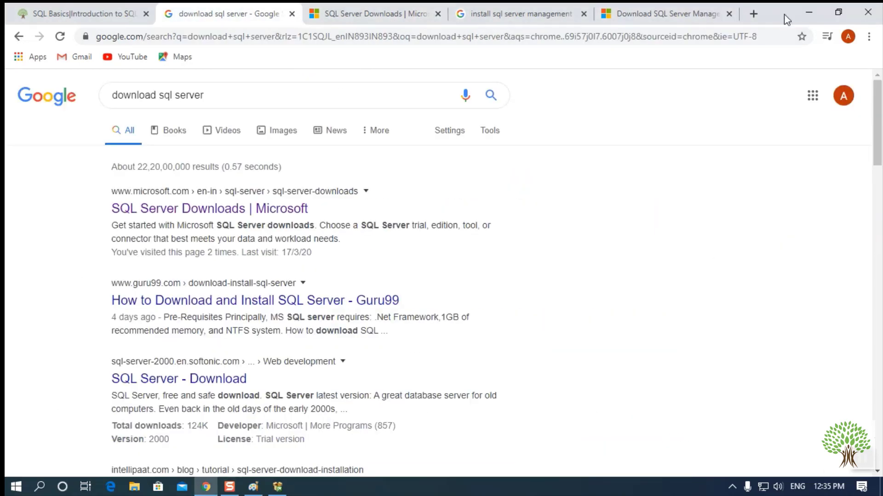